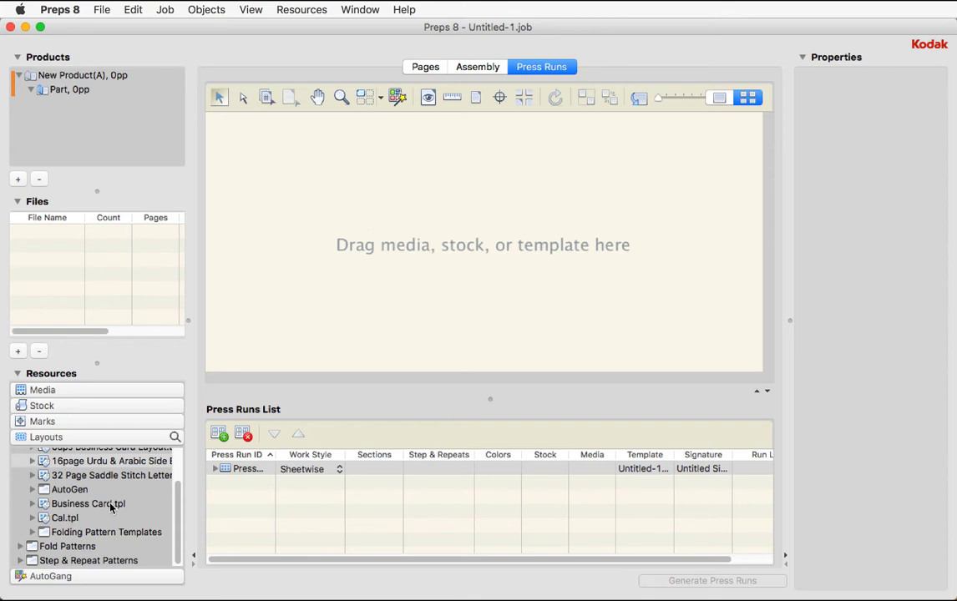
- Add 32 Page Letter Size.pdf from the Desktop to the job's files and expand its page list
scroll(167, 472, up, 3)
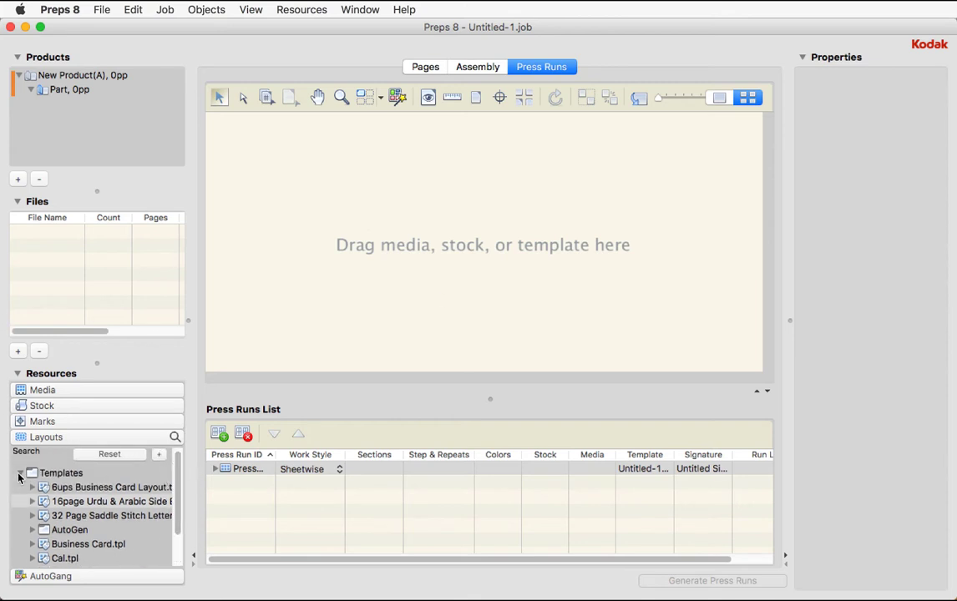
click(20, 473)
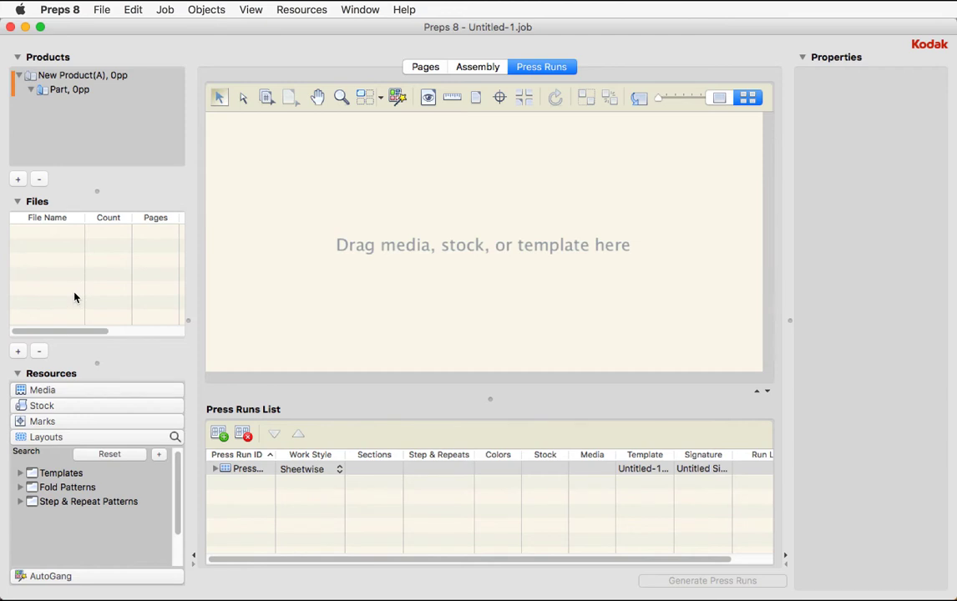
click(18, 352)
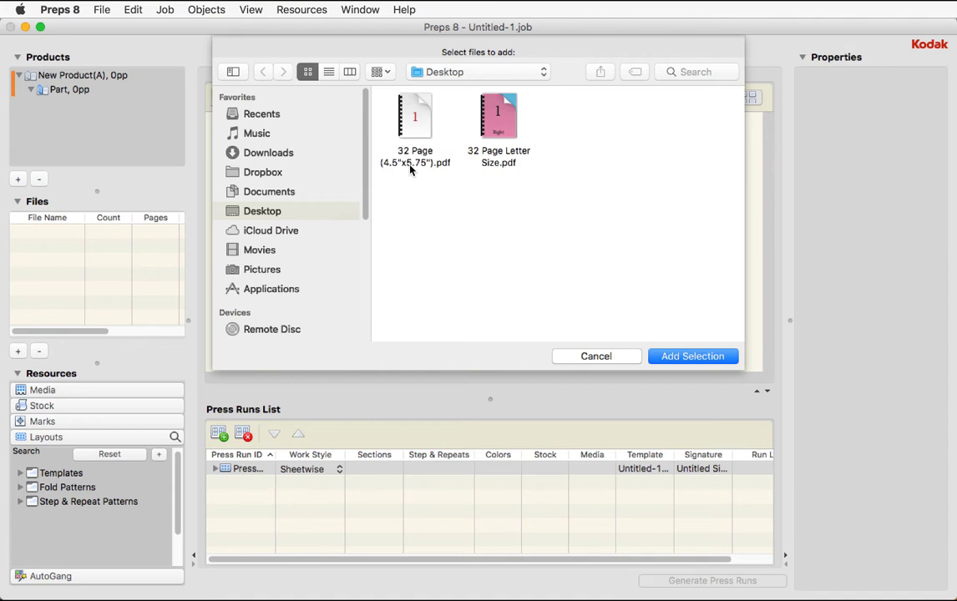
click(499, 137)
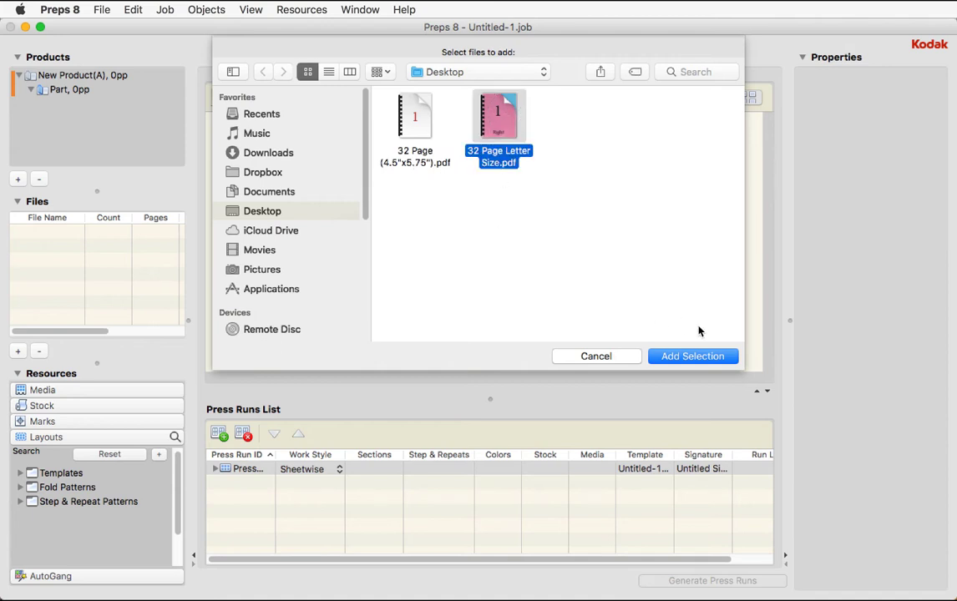
click(693, 357)
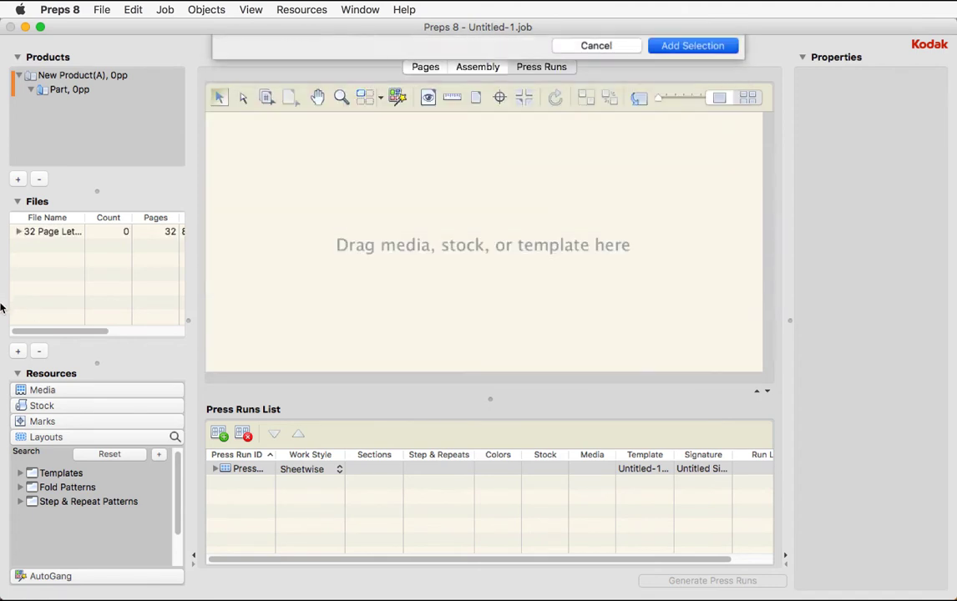
click(18, 232)
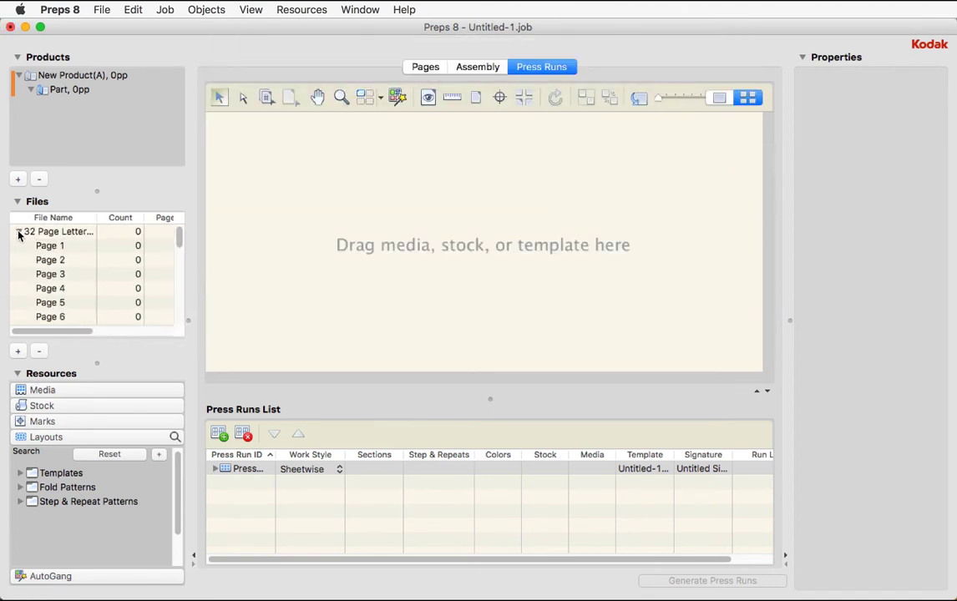
mouse_move(62, 332)
mouse_down()
mouse_move(130, 333)
mouse_move(51, 335)
mouse_up()
- Switch to Calculator, divide 32 by 2 and 32 by 8, and close the calculator
mouse_move(305, 594)
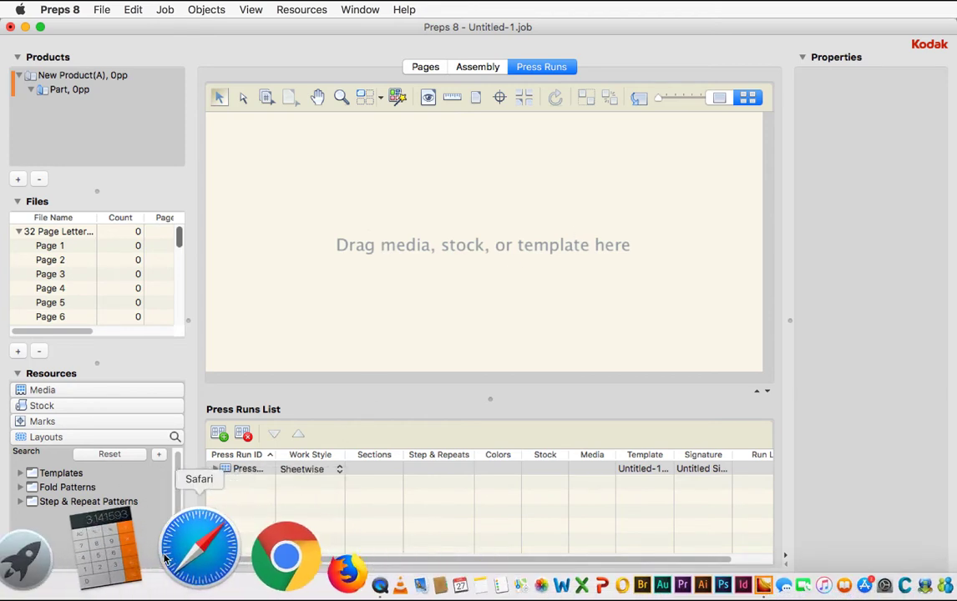
click(150, 552)
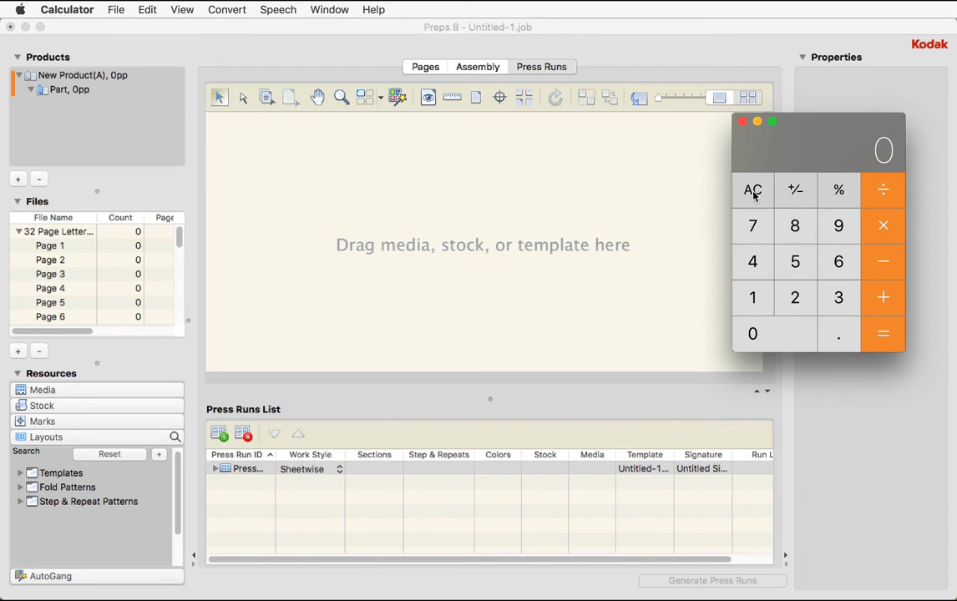
text(32/2)
text(32)
key(slash)
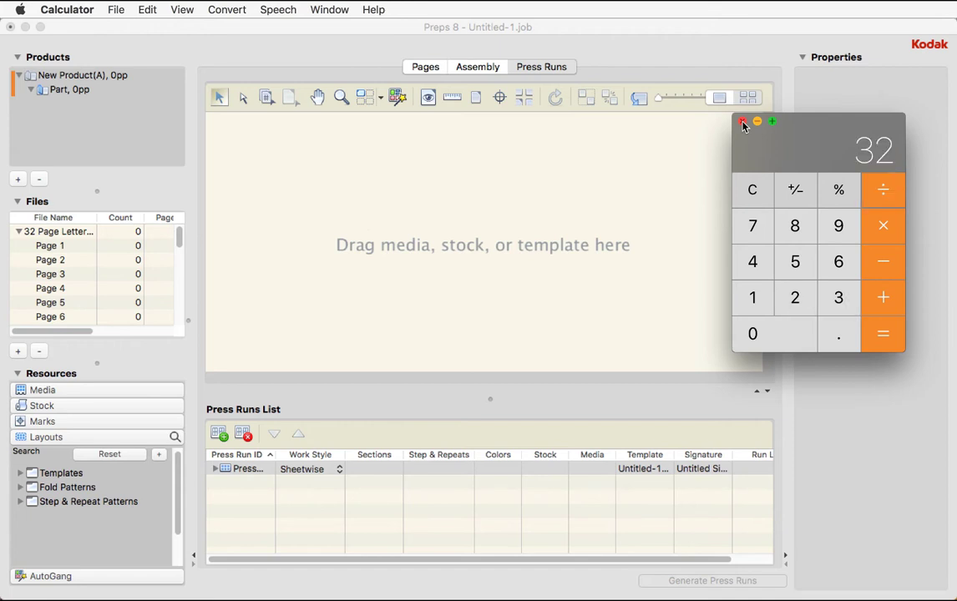
text(8)
key(Return)
click(742, 122)
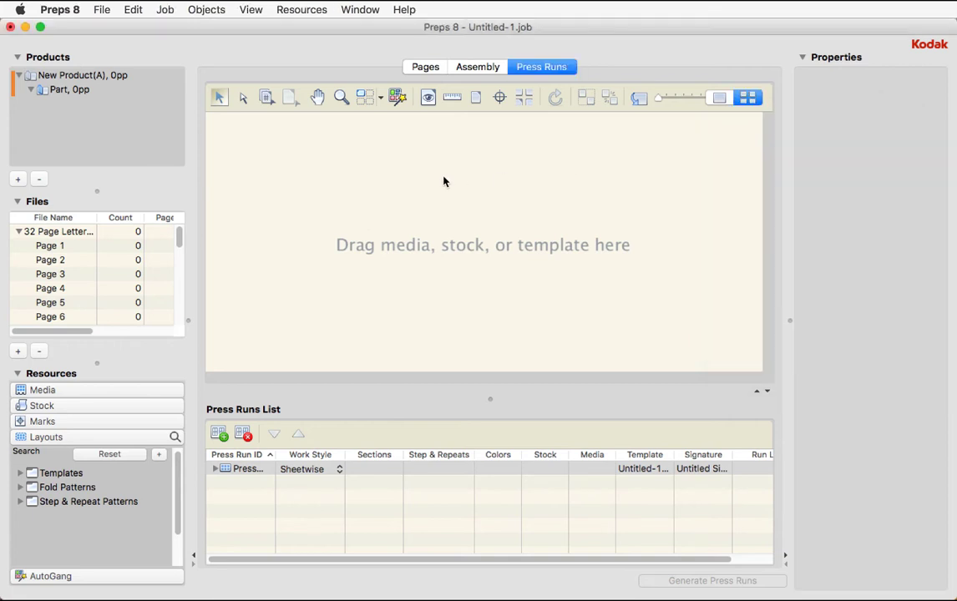
- Show the stock list and assign all pages of the 32-page PDF to the part in the Pages List
click(74, 408)
click(421, 66)
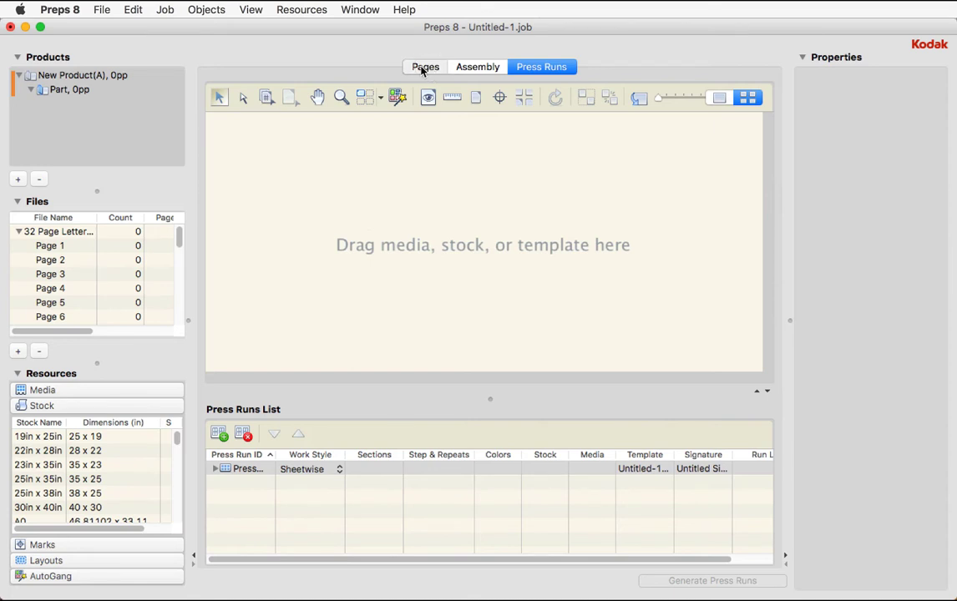
drag(51, 240, 242, 417)
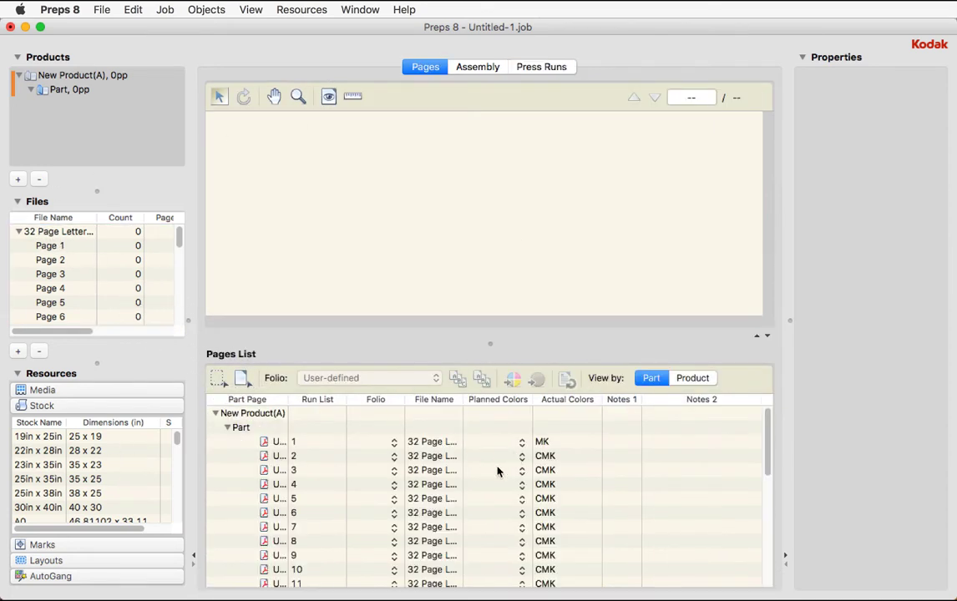
scroll(327, 511, down, 5)
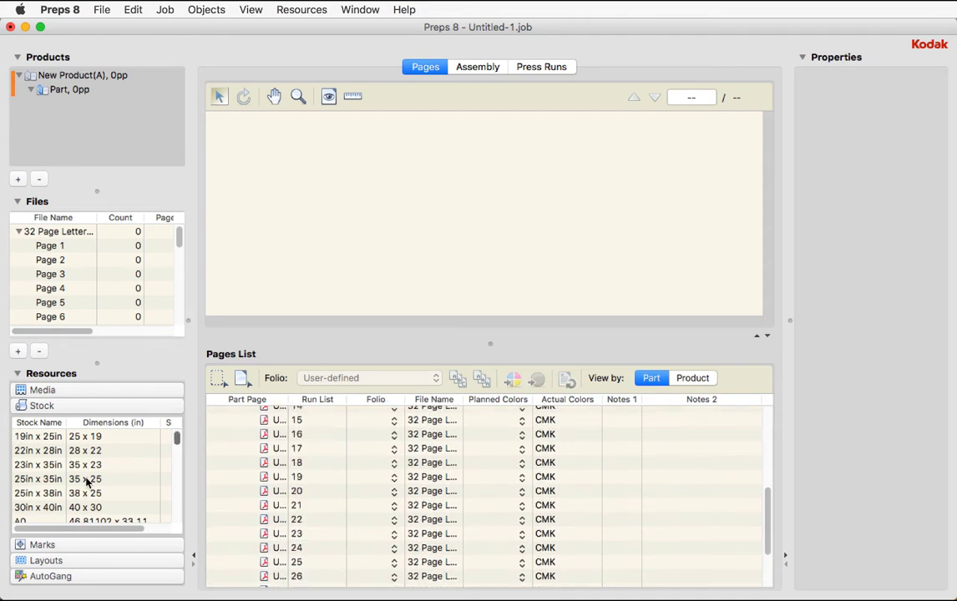
- Try the 19in x 25in stock on the press run and undo its placement
click(71, 435)
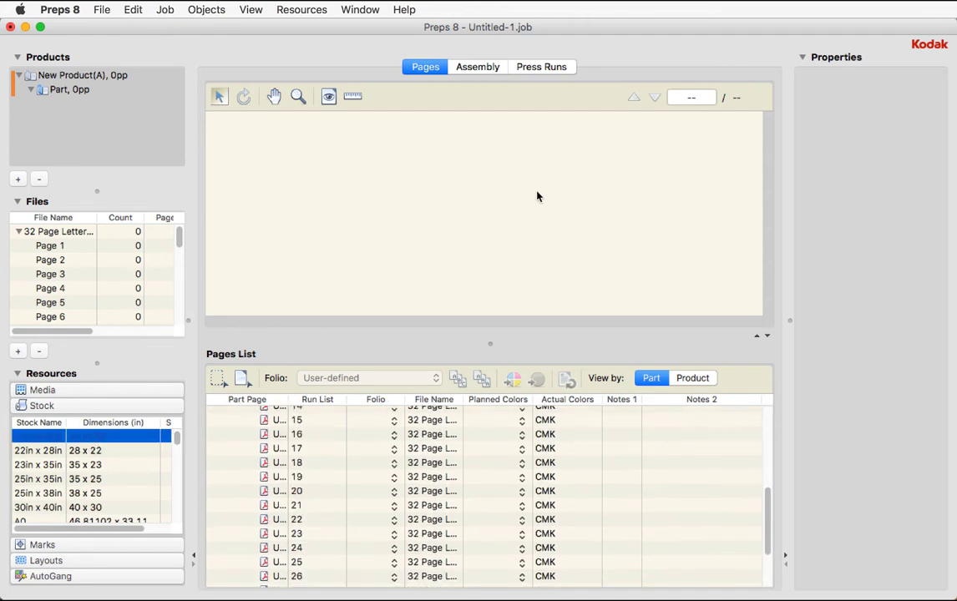
click(543, 67)
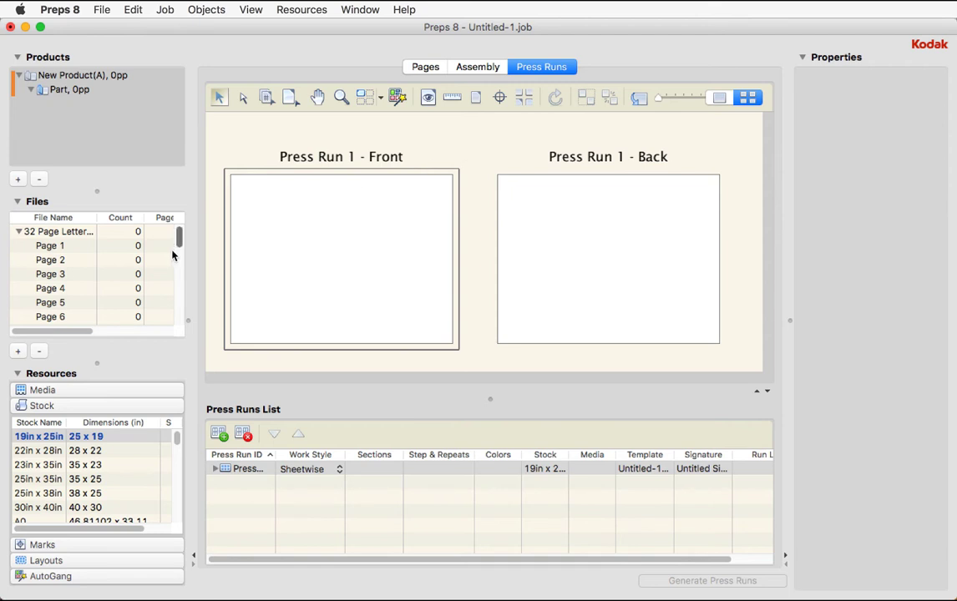
key(super+z)
- Set the part's binding style to Saddle-Stitched and its largest section to 8 pp
click(73, 94)
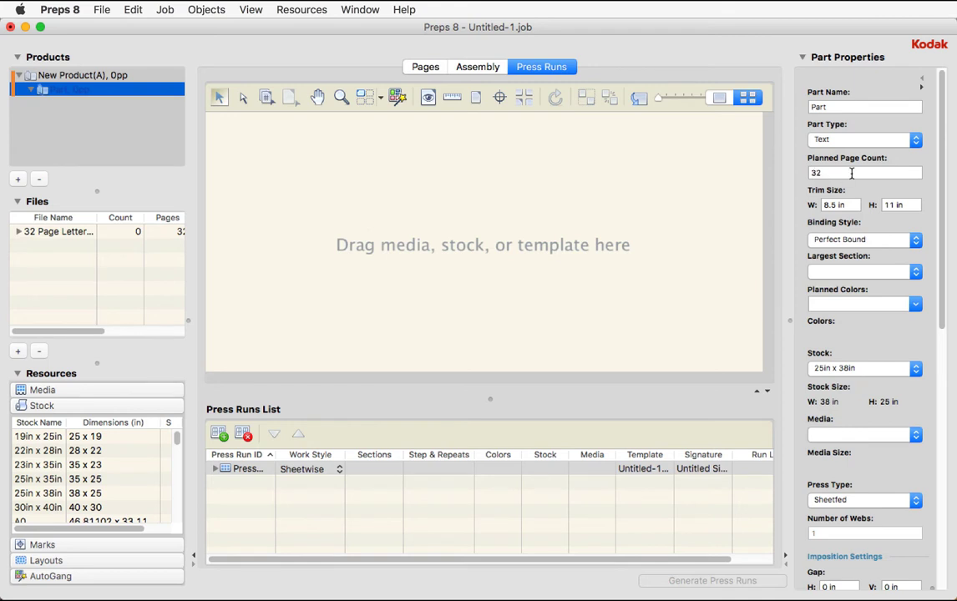
click(904, 239)
click(862, 251)
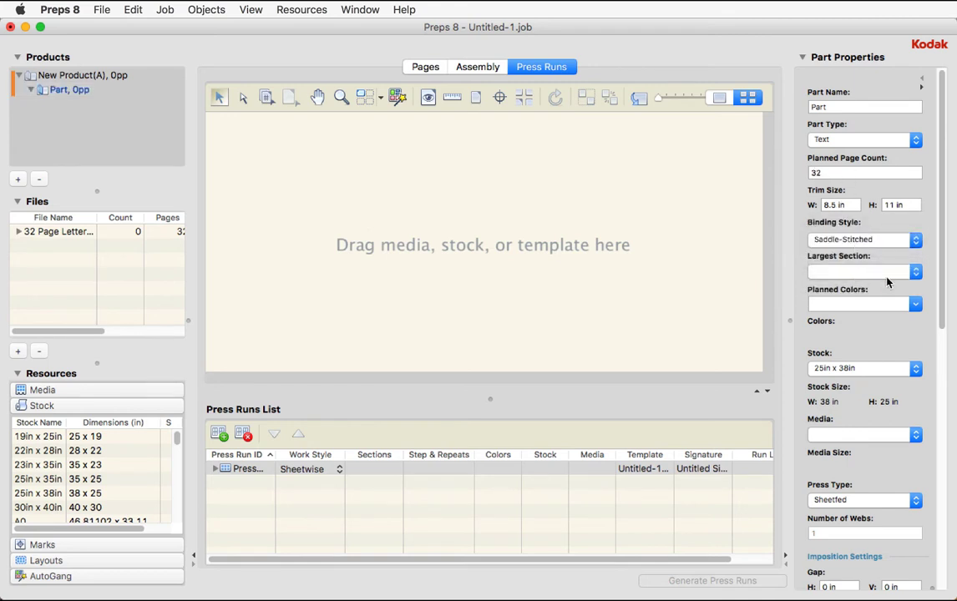
click(916, 271)
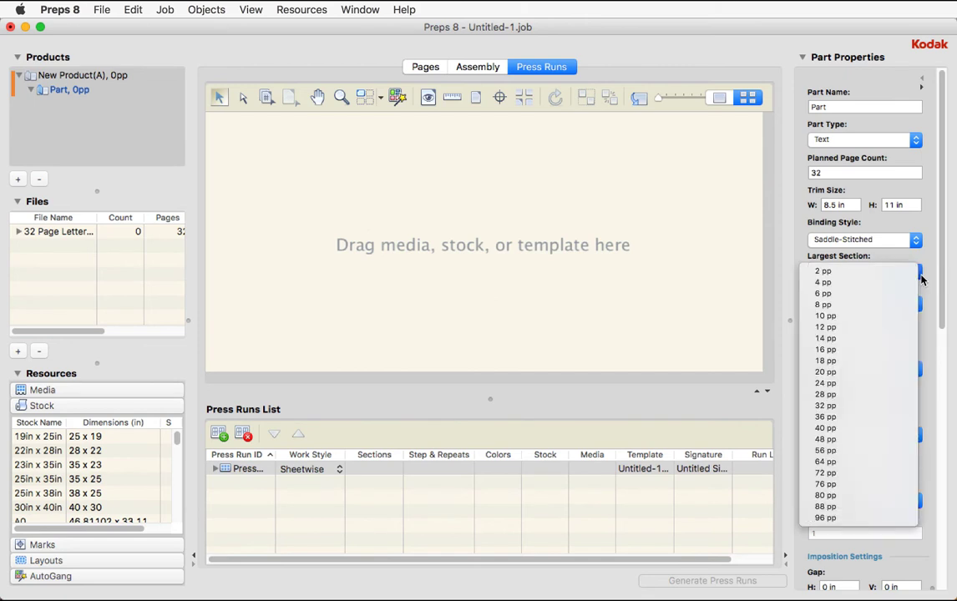
click(829, 305)
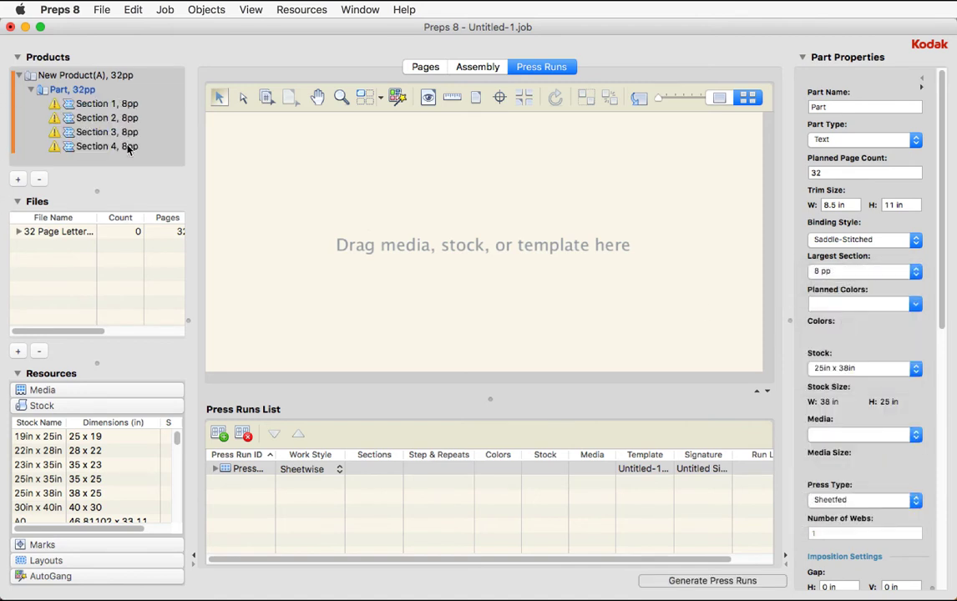
- Select Sections 1 to 4 together and open their page count for editing
click(107, 104)
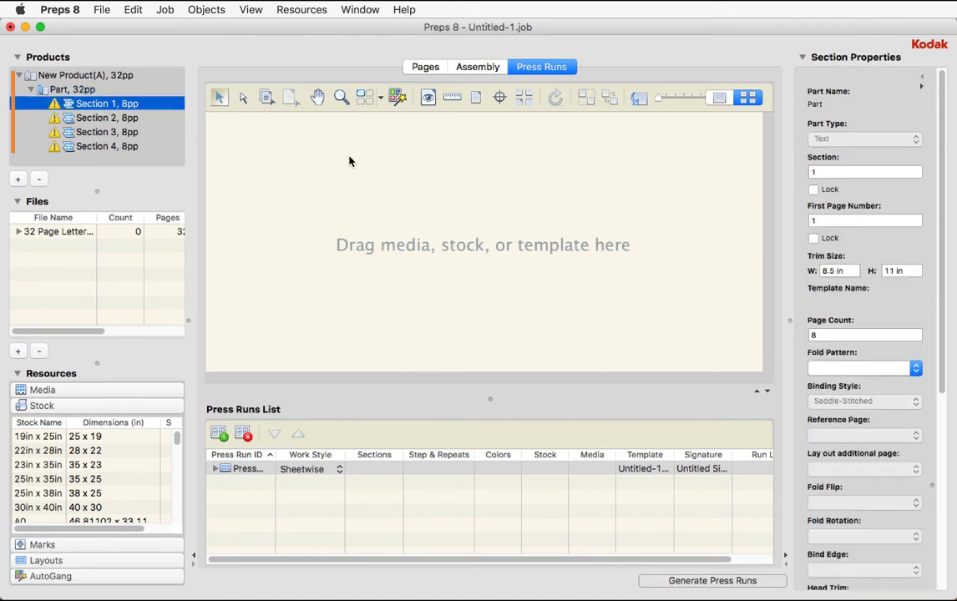
shift+click(102, 149)
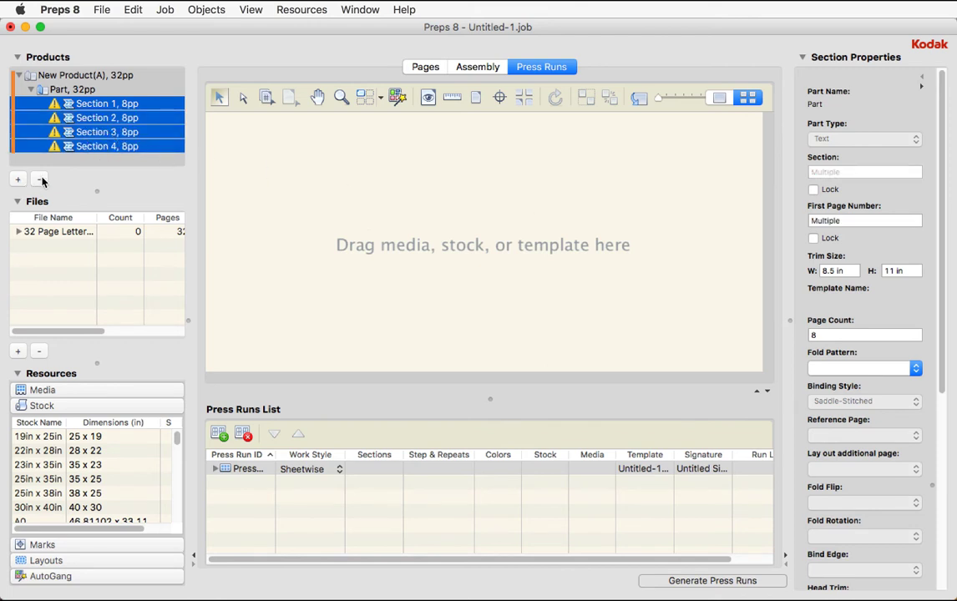
click(80, 90)
click(87, 105)
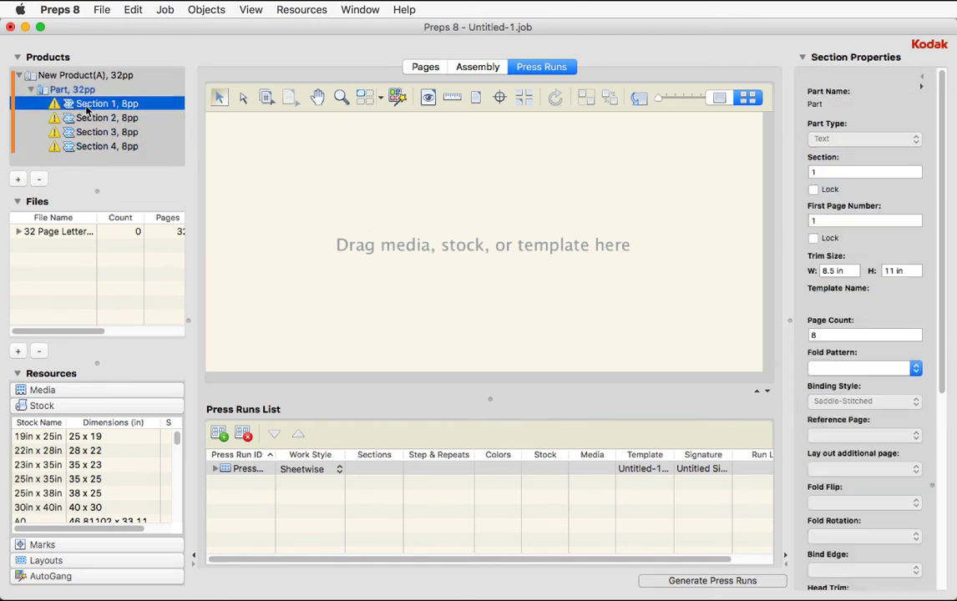
shift+click(104, 149)
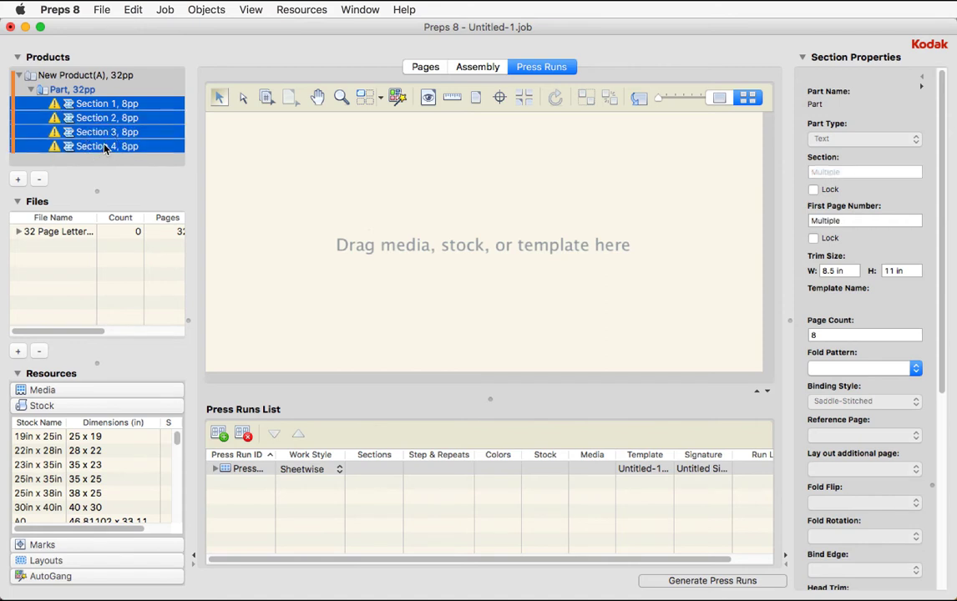
click(878, 332)
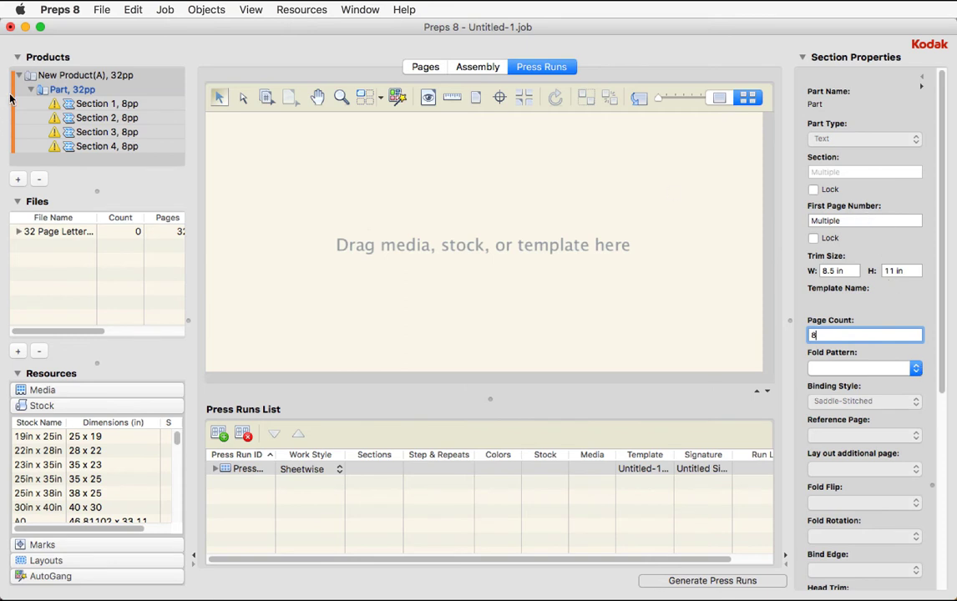
- Set the part's largest section to 16 pp
click(83, 89)
click(860, 271)
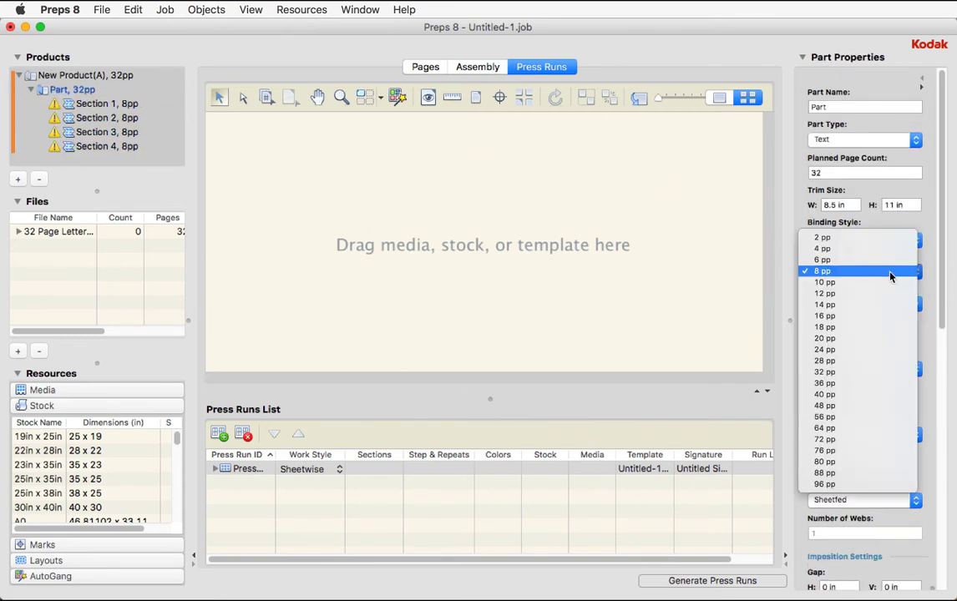
click(850, 317)
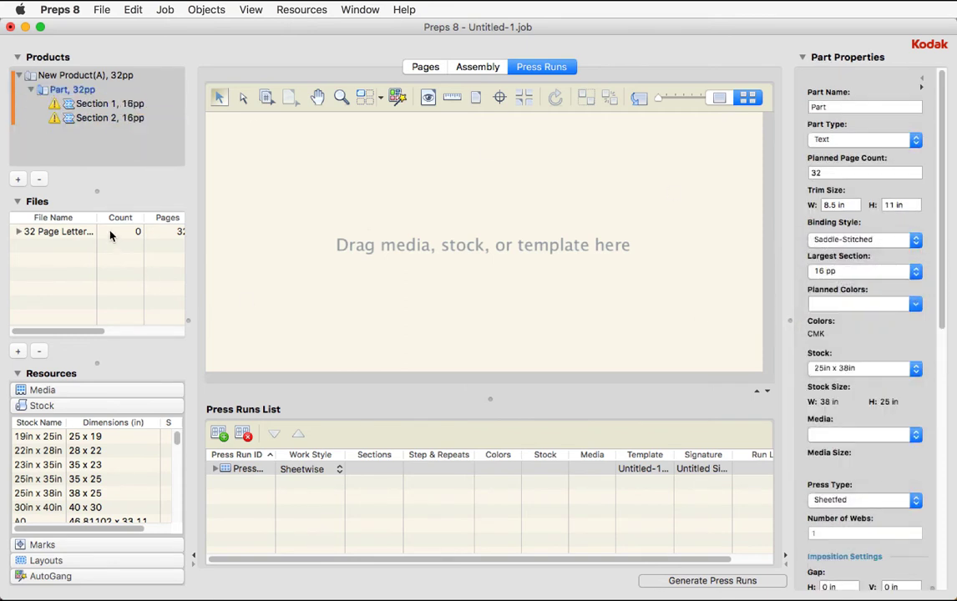
click(105, 106)
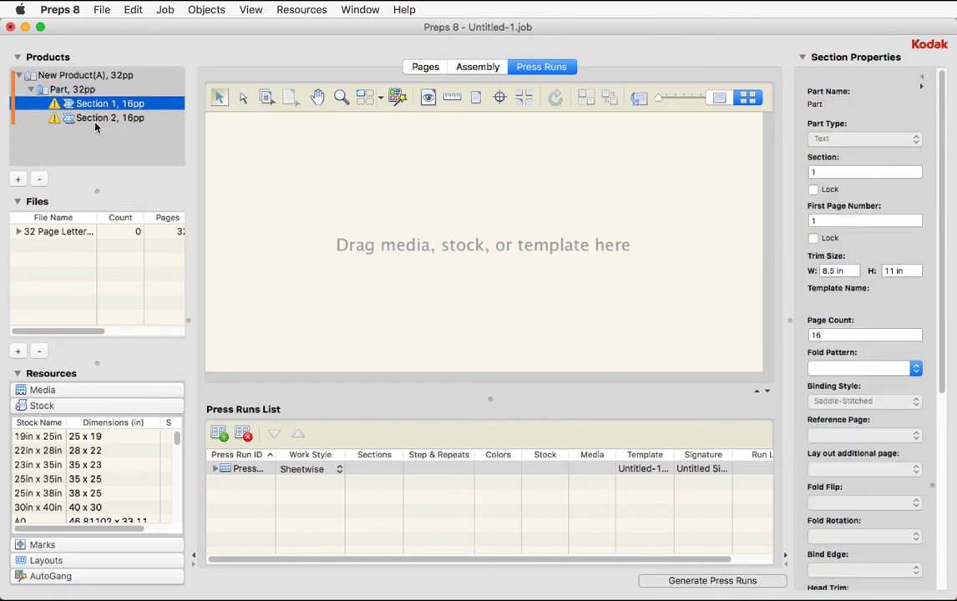
click(888, 373)
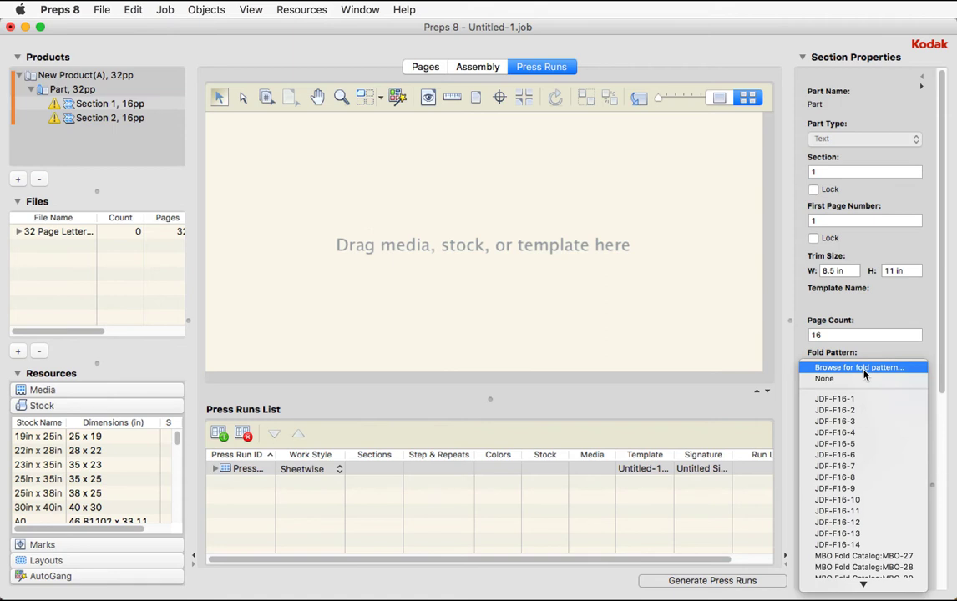
click(116, 123)
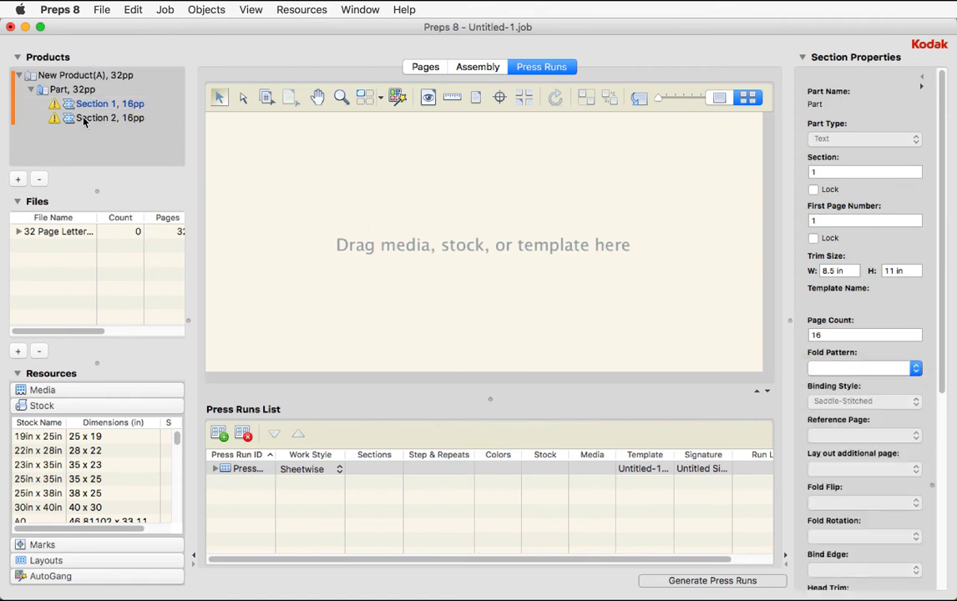
- Browse fold patterns for Sections 1 and 2 together and pick JDF-F16-7
click(74, 89)
click(84, 103)
shift+click(84, 118)
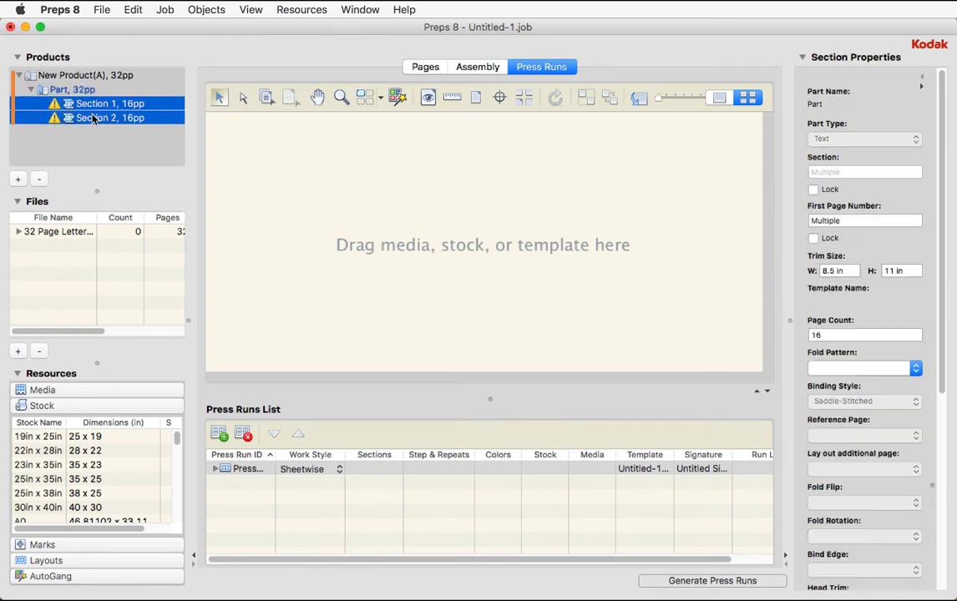
key(ctrl+p)
click(864, 368)
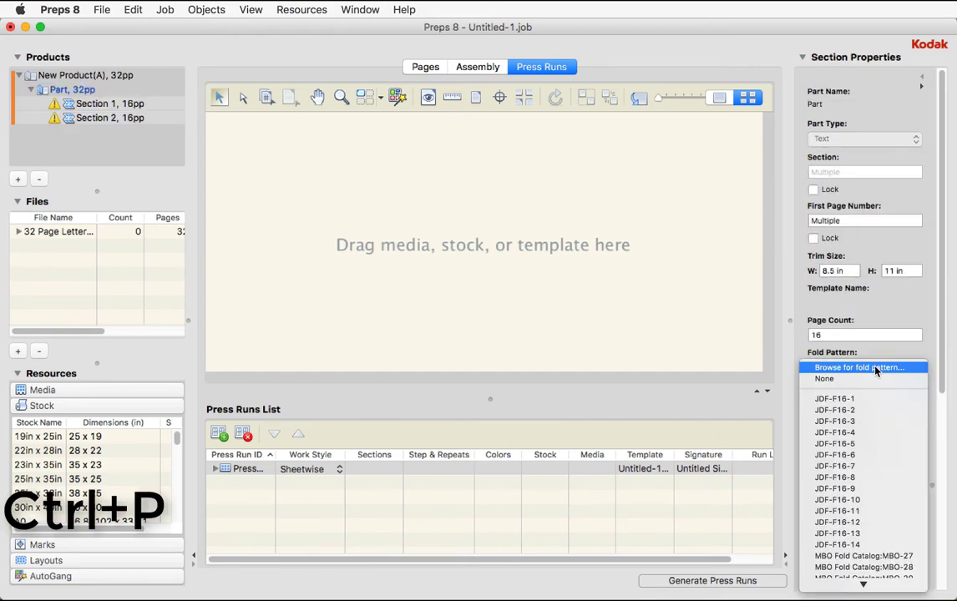
click(862, 372)
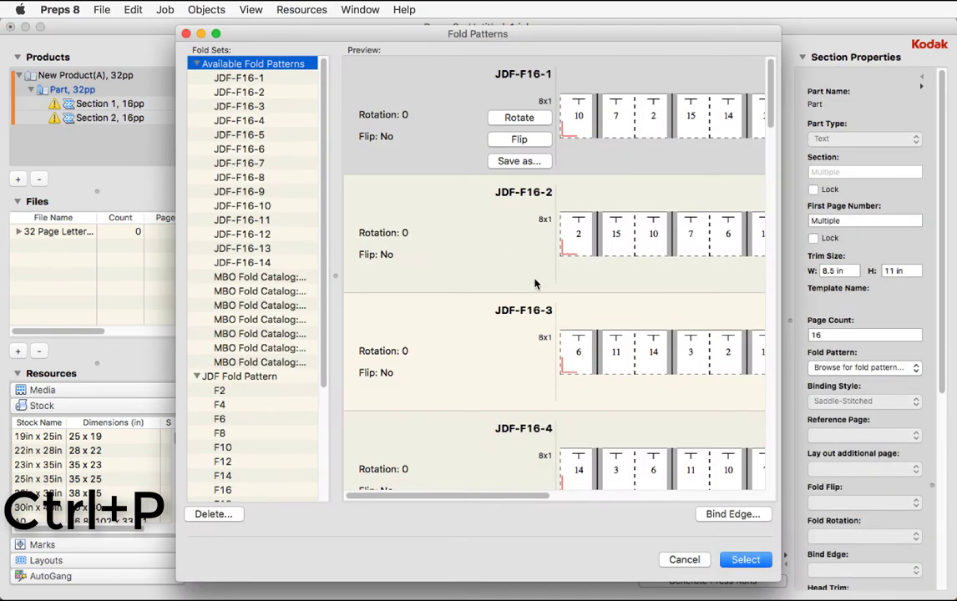
click(246, 165)
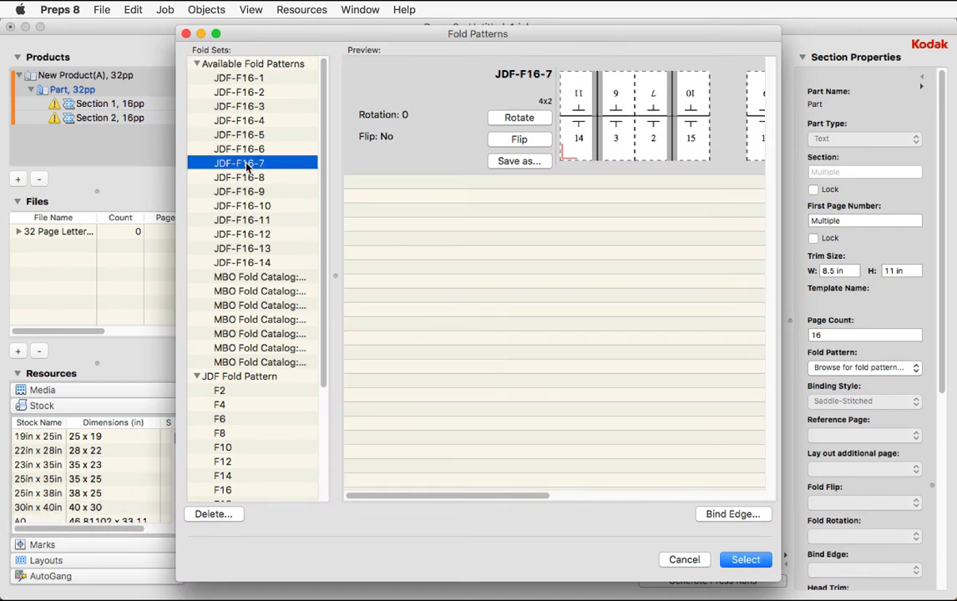
- Flip the JDF-F16-7 fold pattern in the preview and flip it back
click(518, 140)
key(ctrl+k)
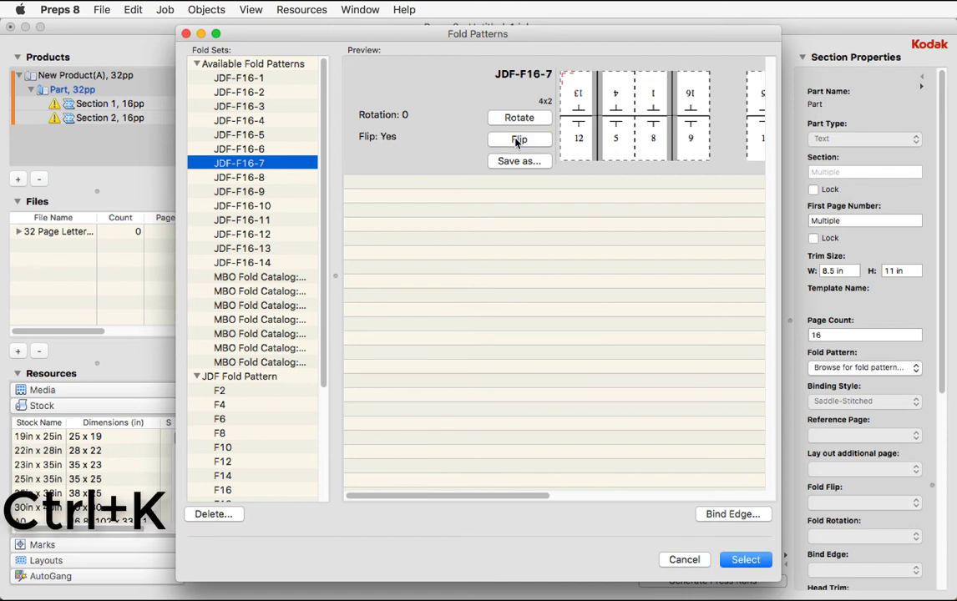
click(517, 140)
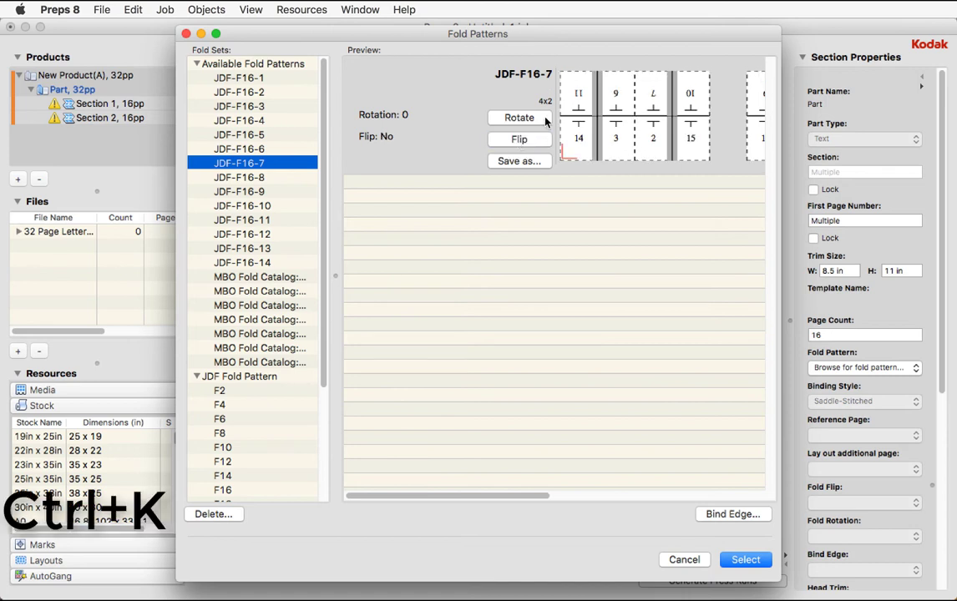
- Rotate the JDF-F16-7 fold pattern to 180, flip it, rotate it back to 0, and examine both sides in the preview
click(542, 119)
click(543, 119)
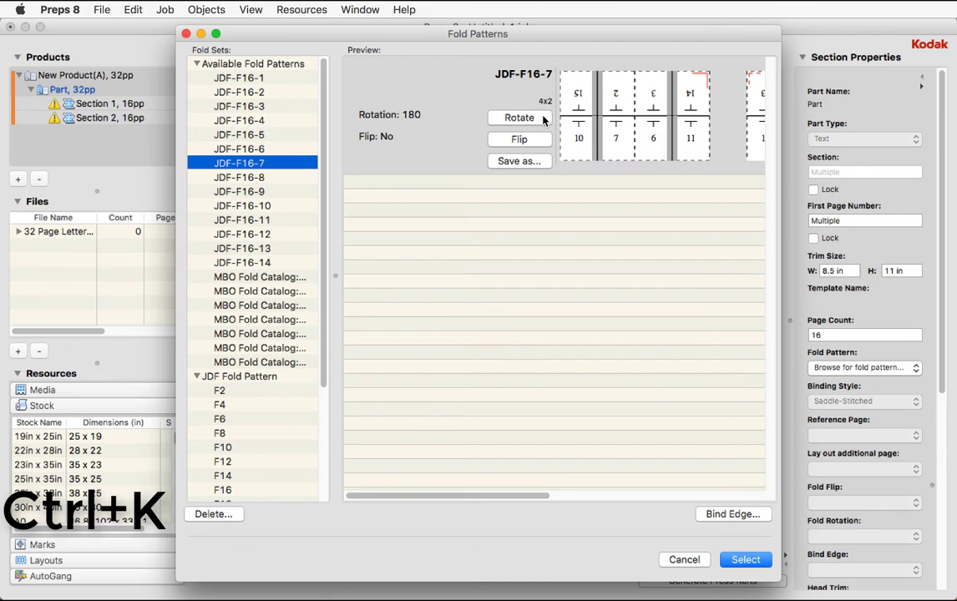
click(499, 142)
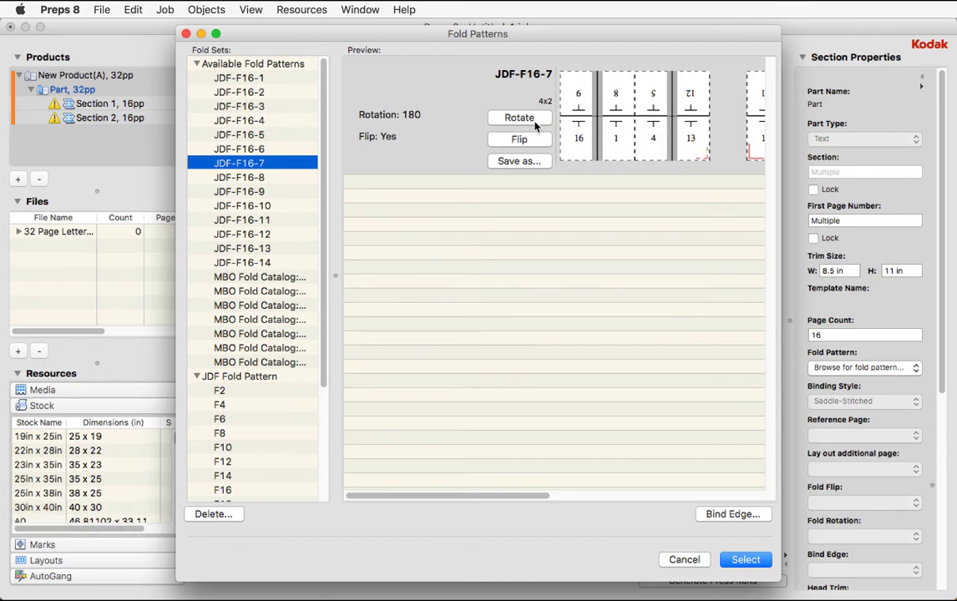
click(532, 120)
click(533, 120)
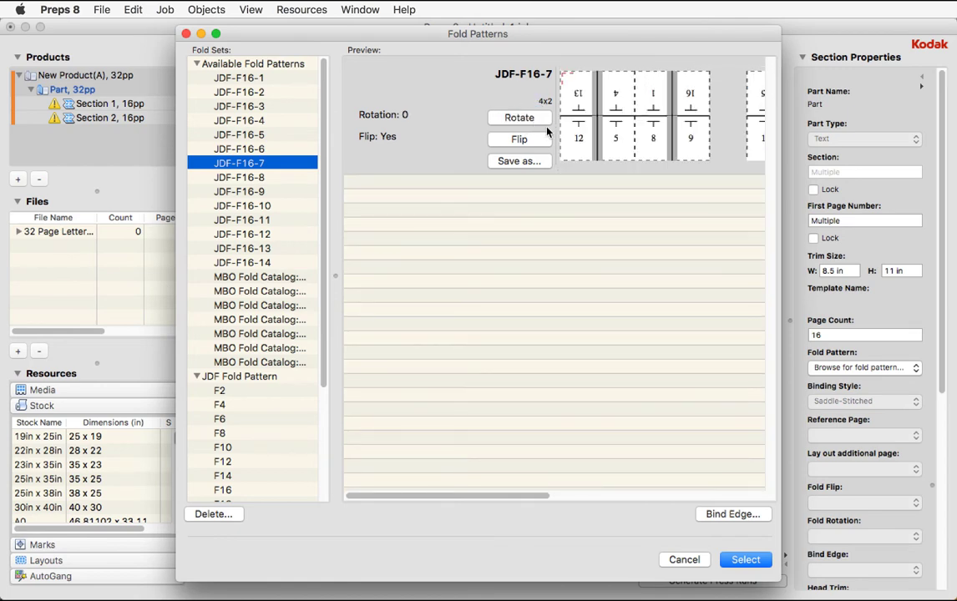
drag(520, 499, 596, 499)
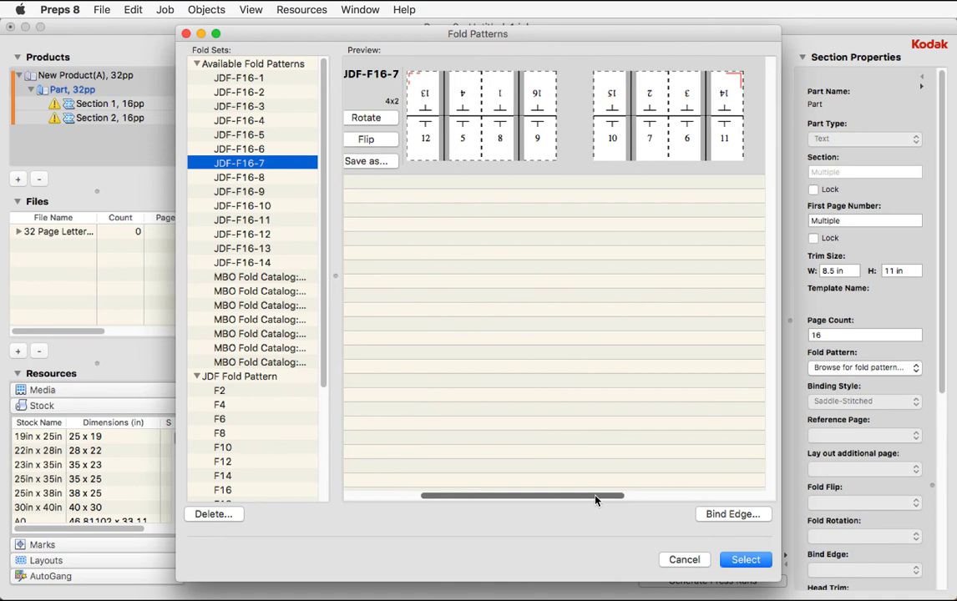
- Compare the previews of fold patterns JDF-F16-8 through JDF-F16-12
click(254, 181)
click(251, 194)
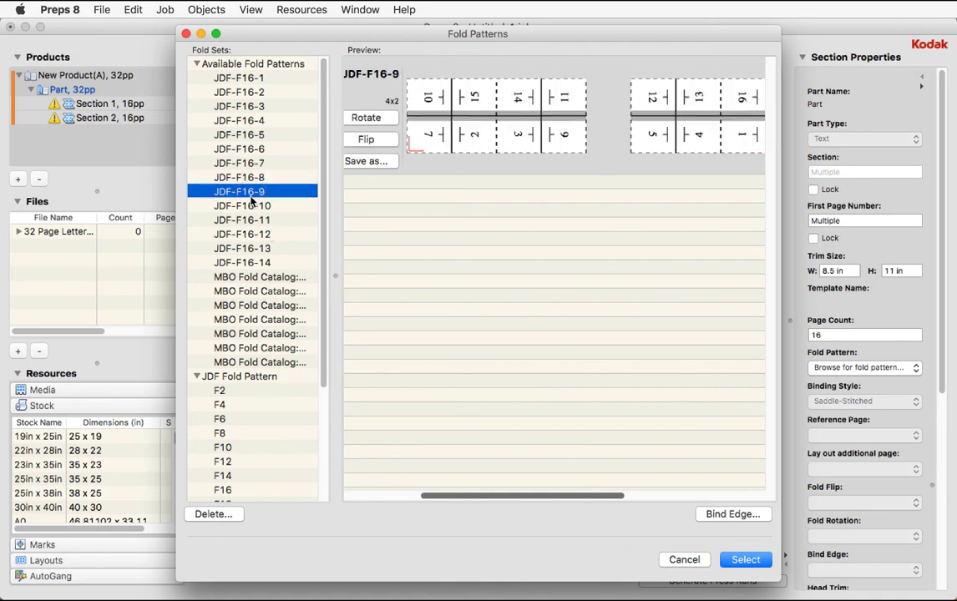
click(250, 206)
click(252, 219)
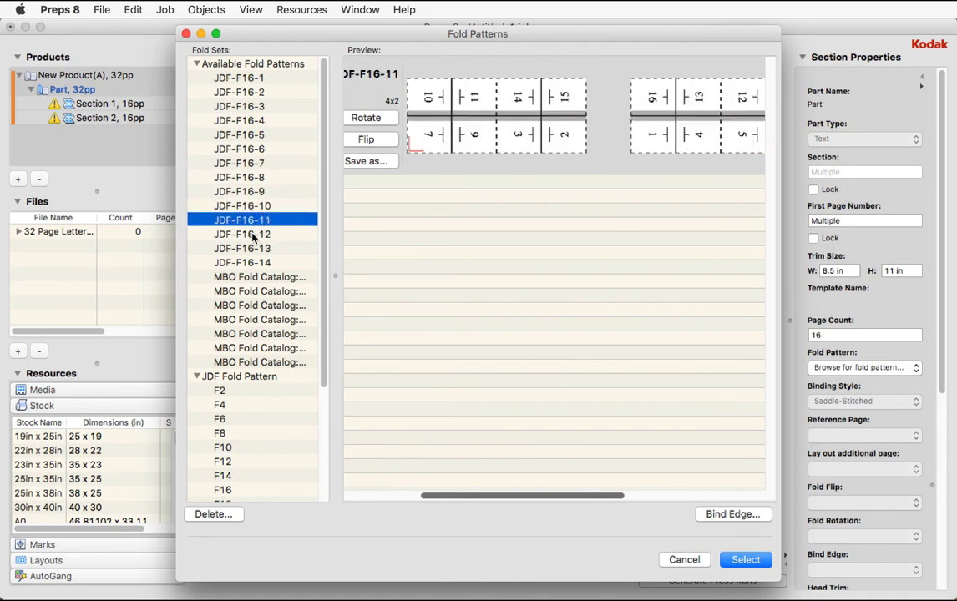
click(253, 234)
- Apply fold pattern JDF-F16-6, rotated 180°, to Sections 1 and 2
click(250, 134)
click(254, 150)
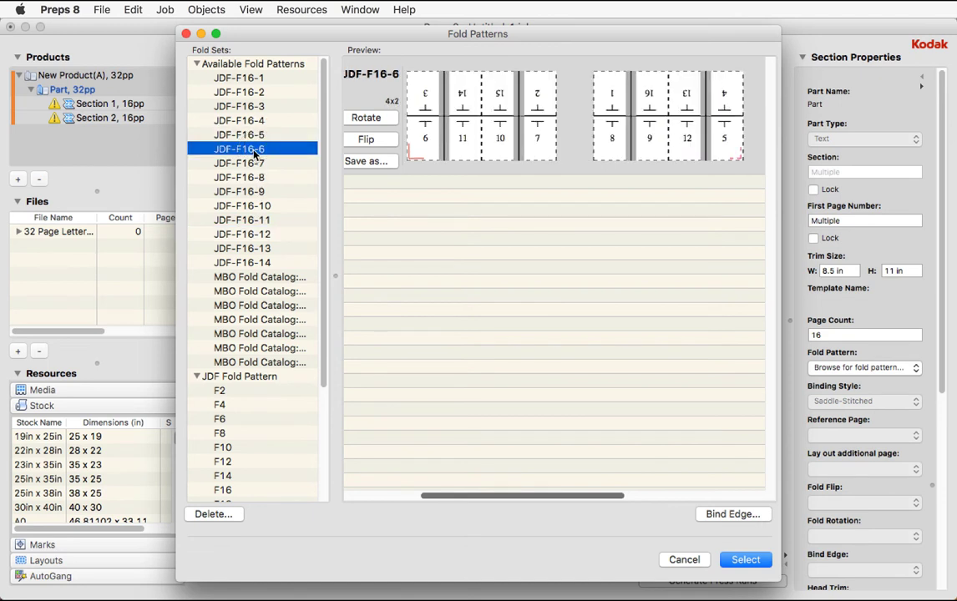
click(377, 122)
click(378, 122)
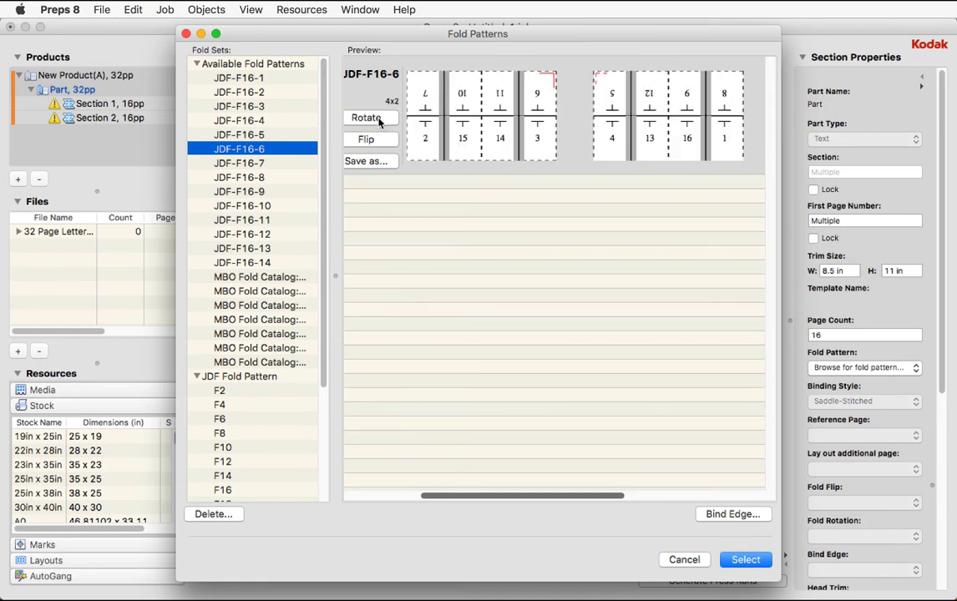
click(746, 559)
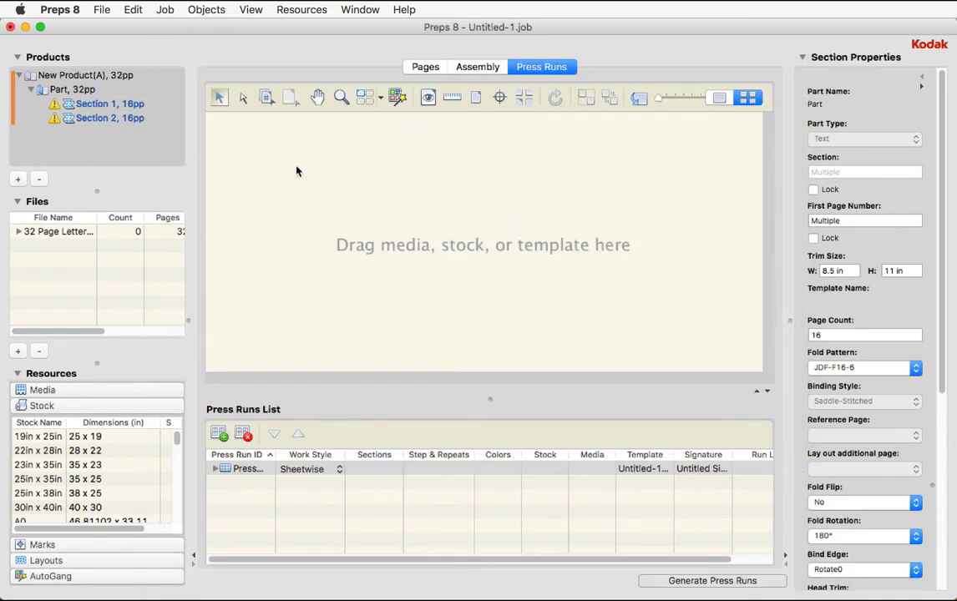
- Set the head trim and the face trim of both sections to 0.25 in, then deselect the sections
drag(942, 213, 940, 378)
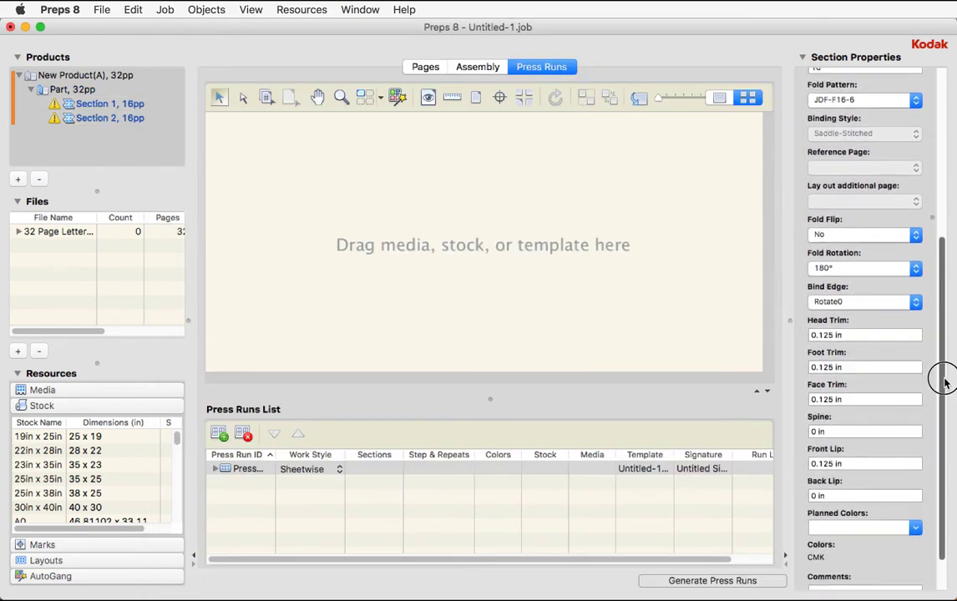
click(841, 335)
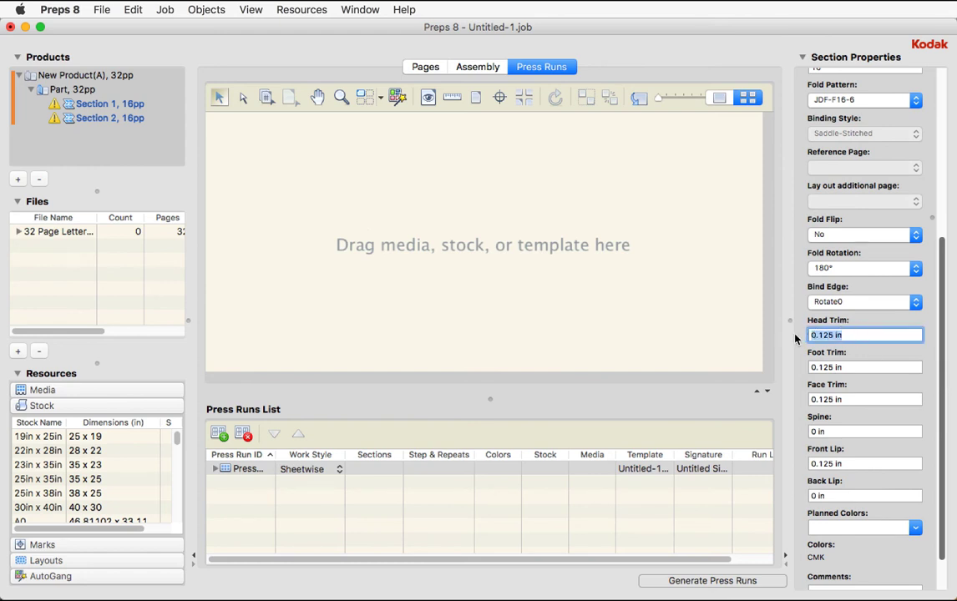
text(0.25)
key(Tab)
key(Tab)
text(0.25)
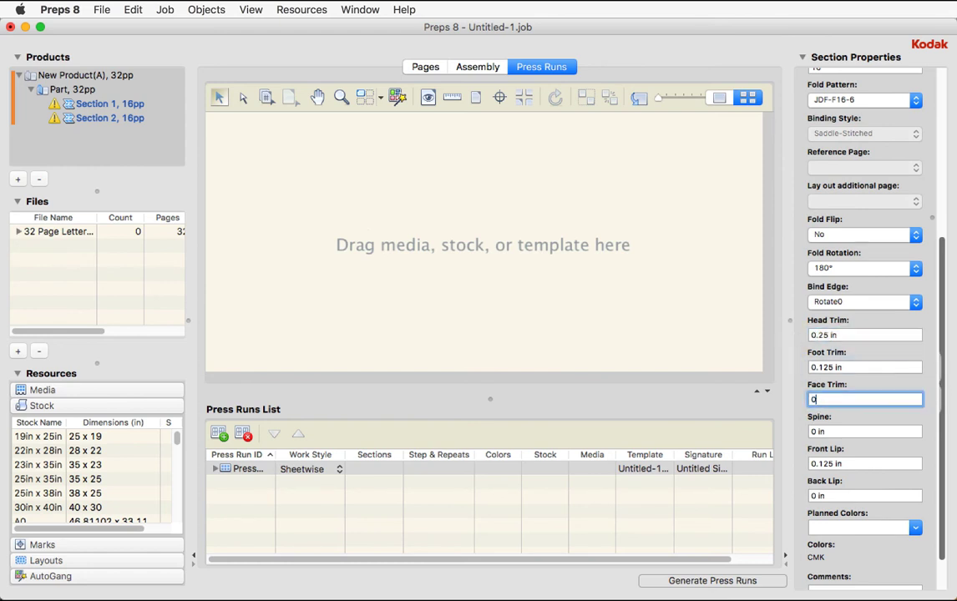
key(Tab)
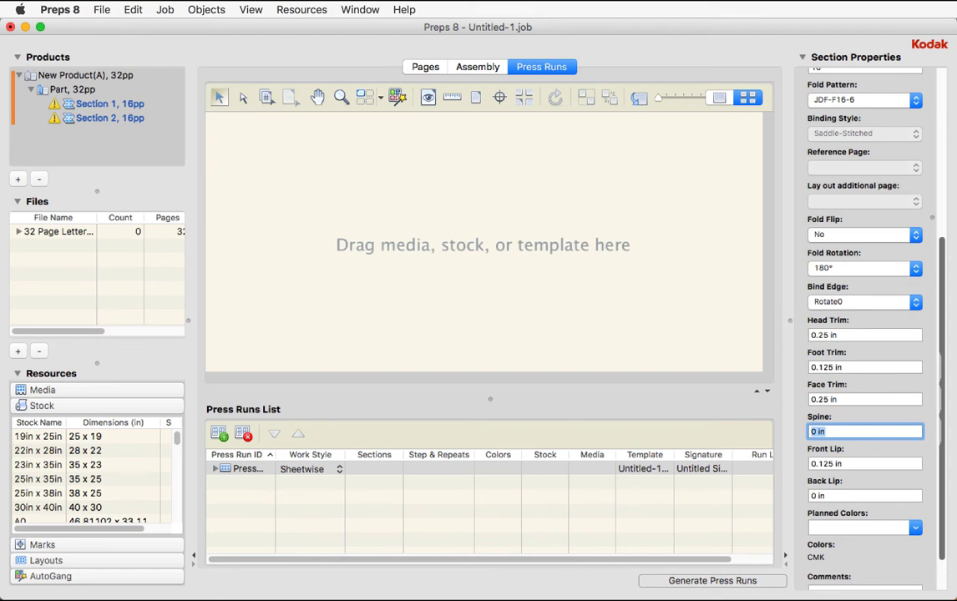
key(Tab)
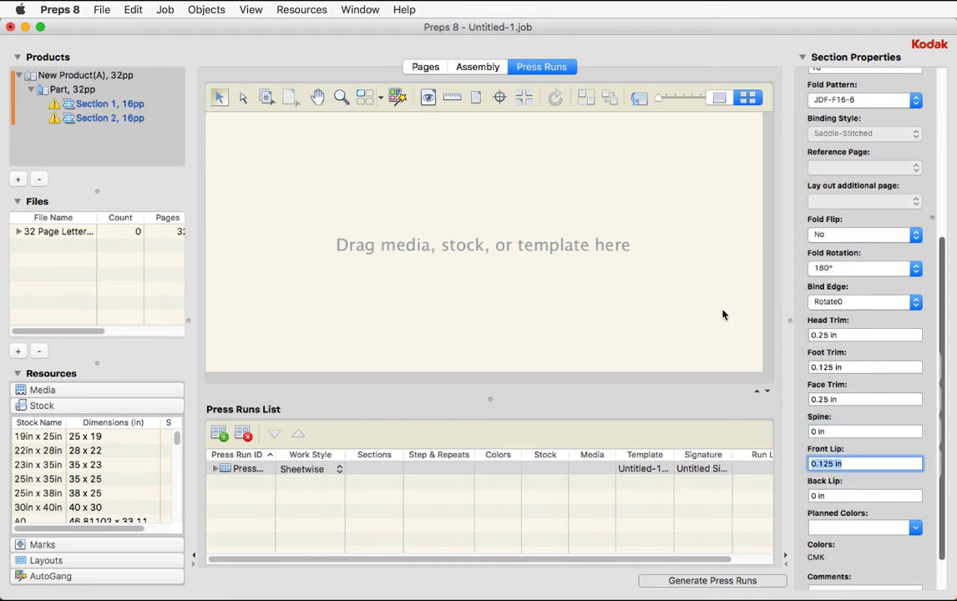
click(489, 249)
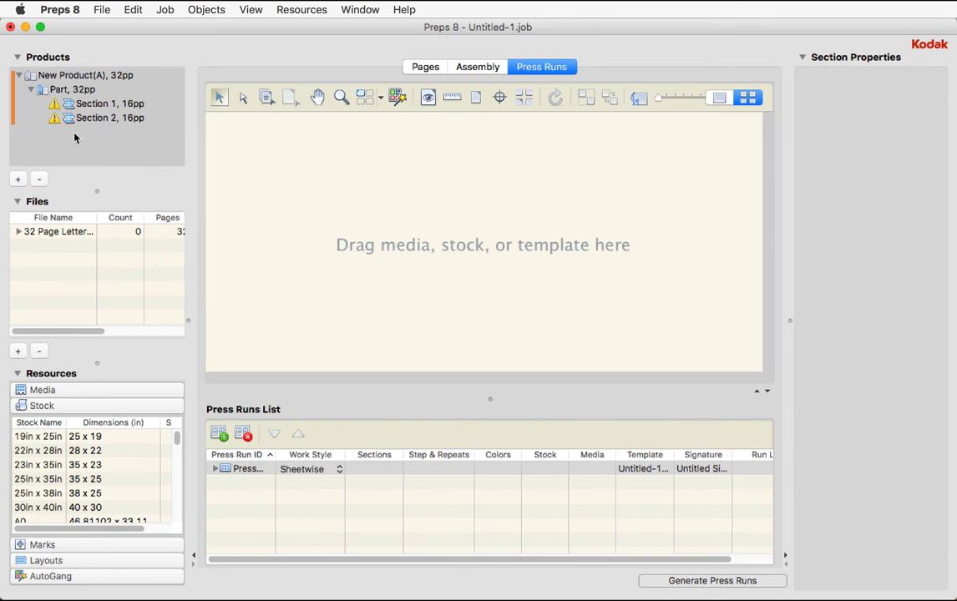
- Generate the press runs for both sections and review the layouts of Press Run 2 and Press Run 1
click(712, 582)
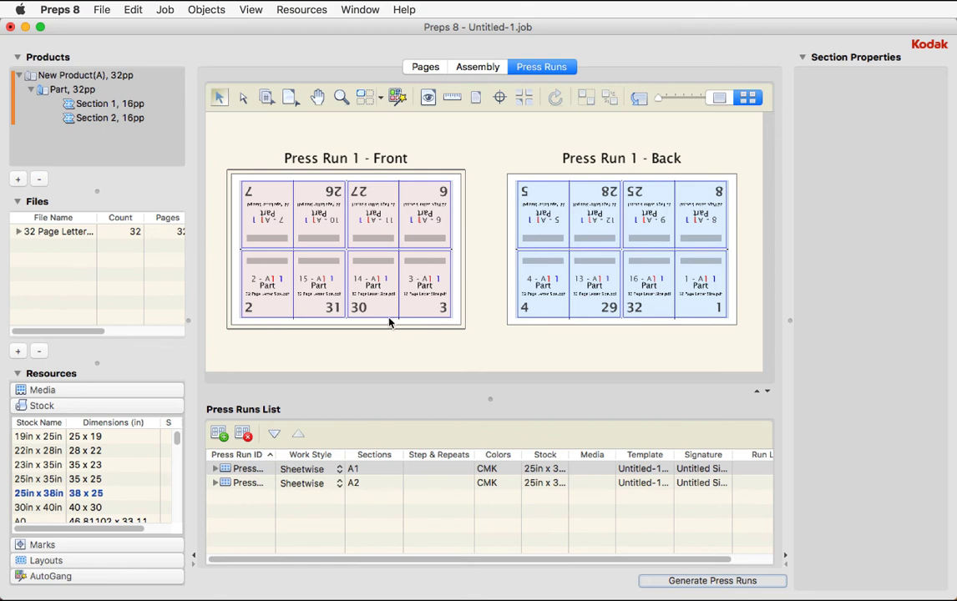
click(294, 483)
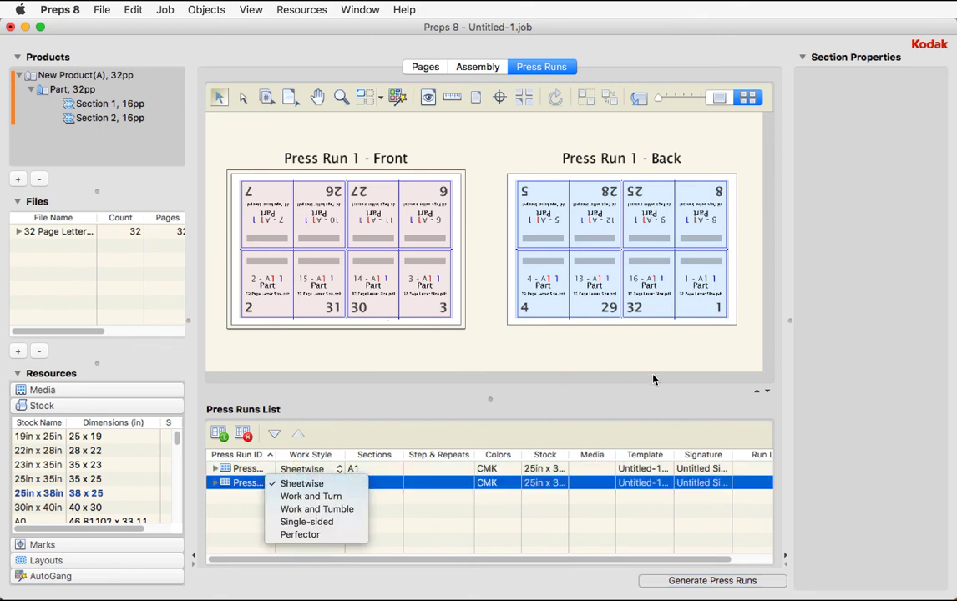
click(375, 503)
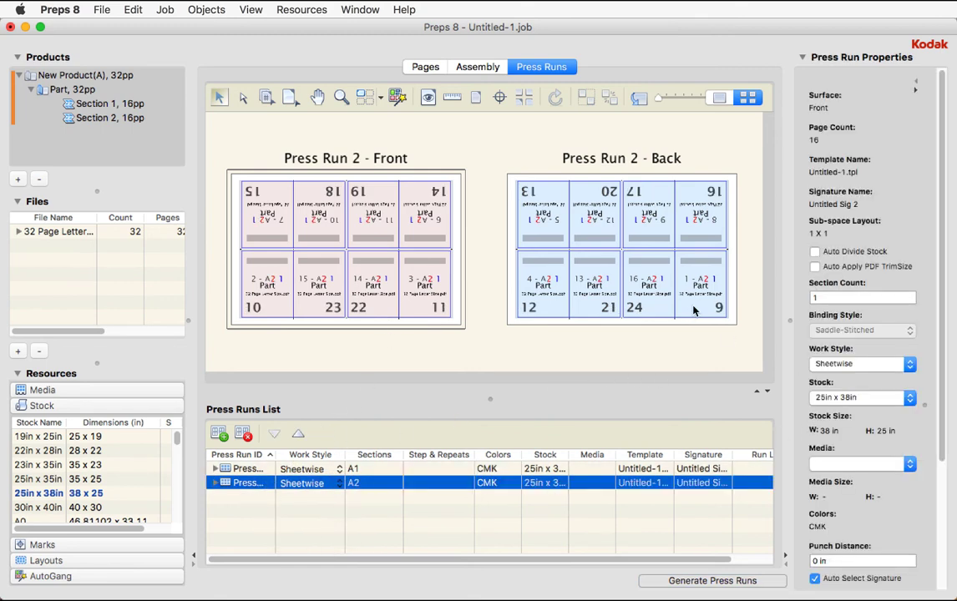
click(305, 469)
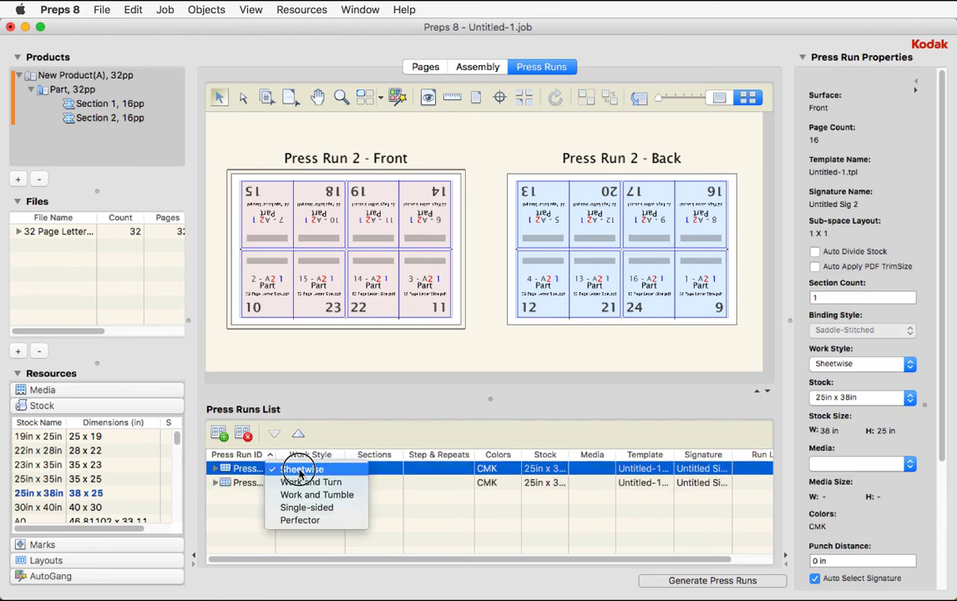
click(248, 472)
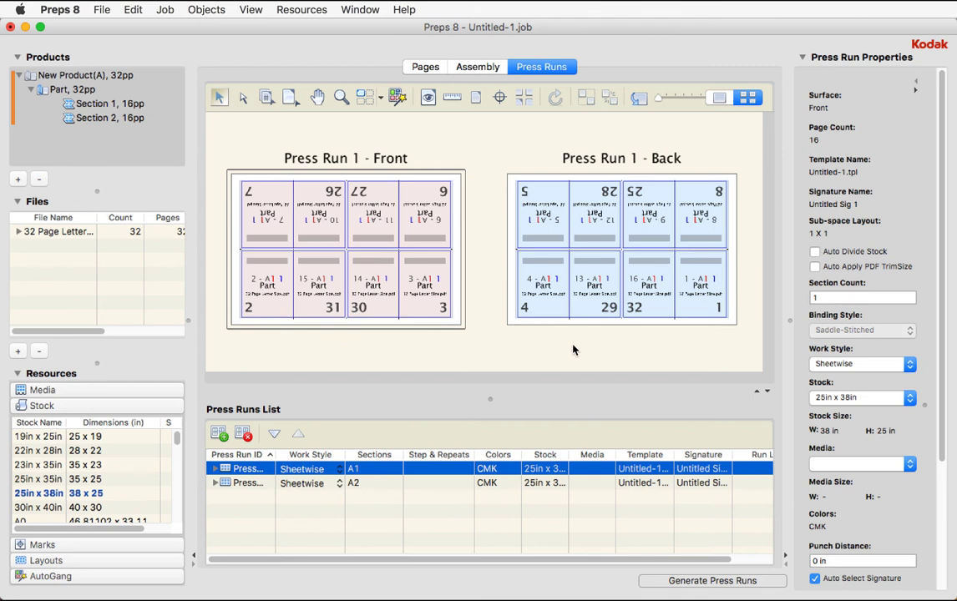
click(457, 317)
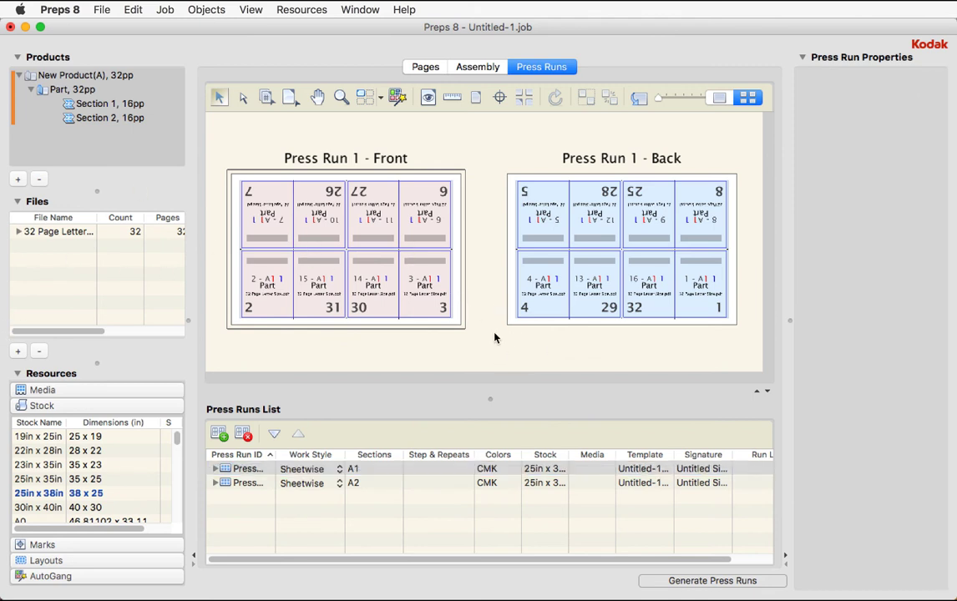
- Add the Sample Group marks to the front sheet of Press Run 1
click(73, 544)
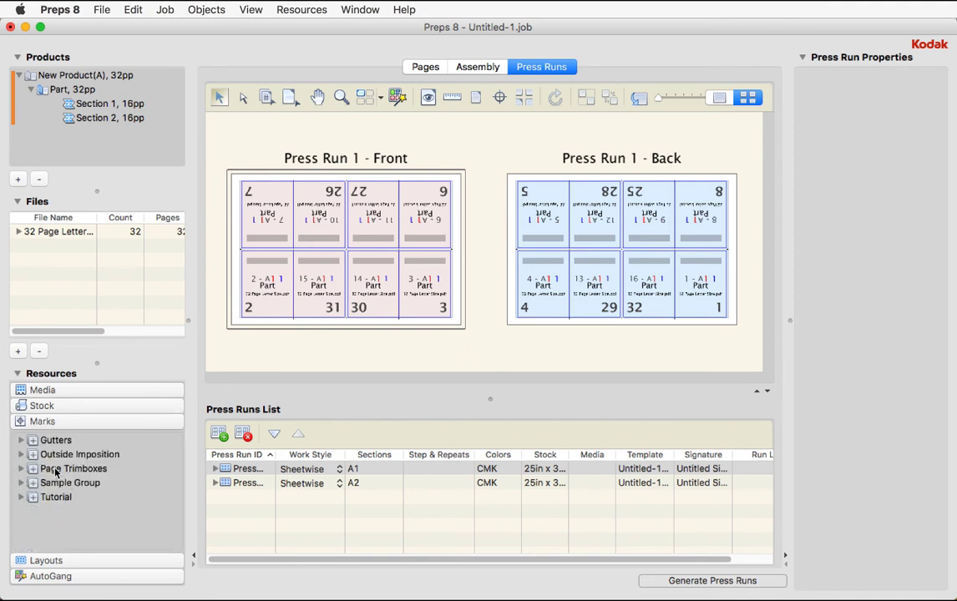
drag(59, 488, 389, 267)
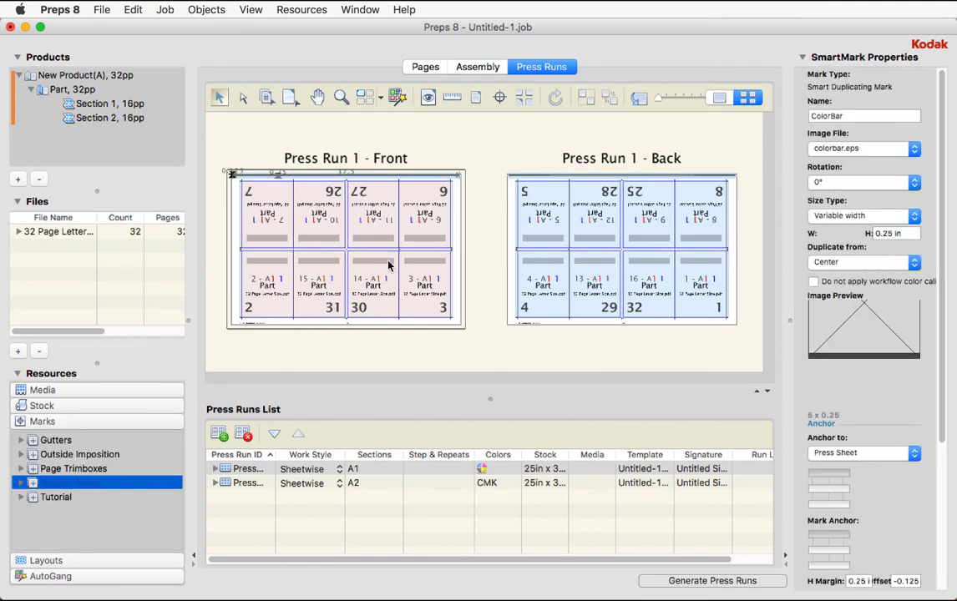
click(462, 157)
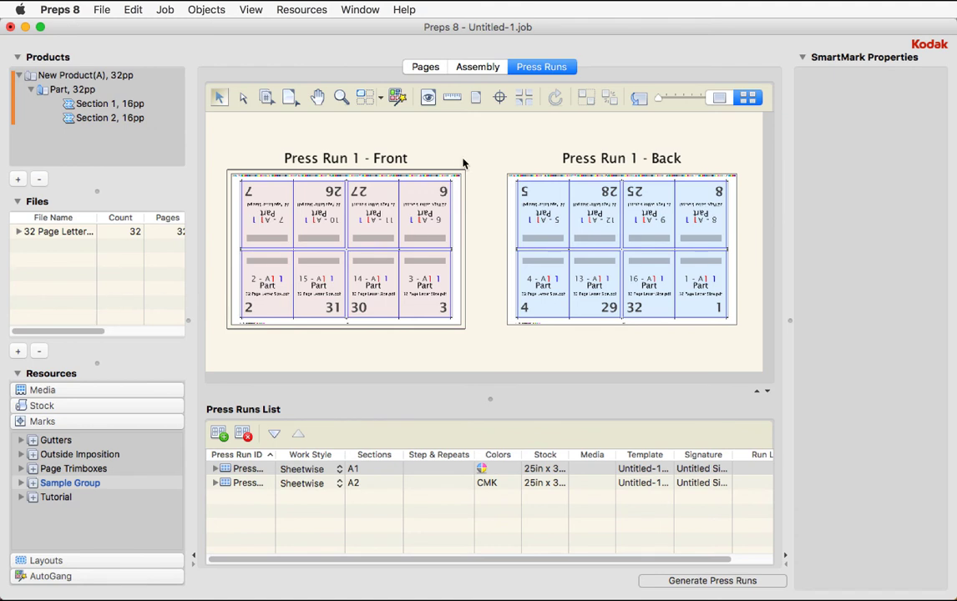
- Place the 32 Page Letter Size.pdf file on page 1 of Press Run 1's back and show the page content preview
drag(49, 231, 92, 259)
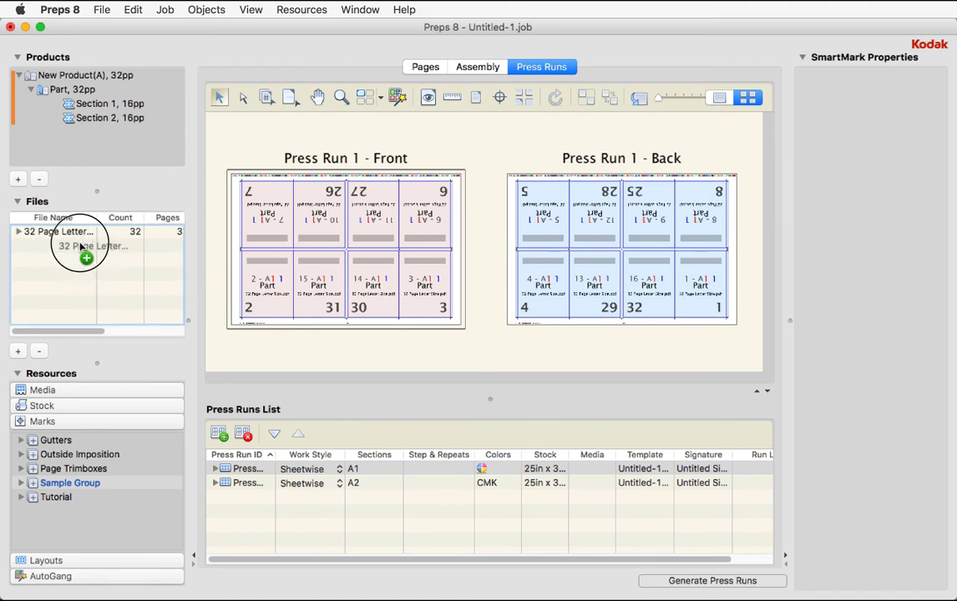
click(428, 98)
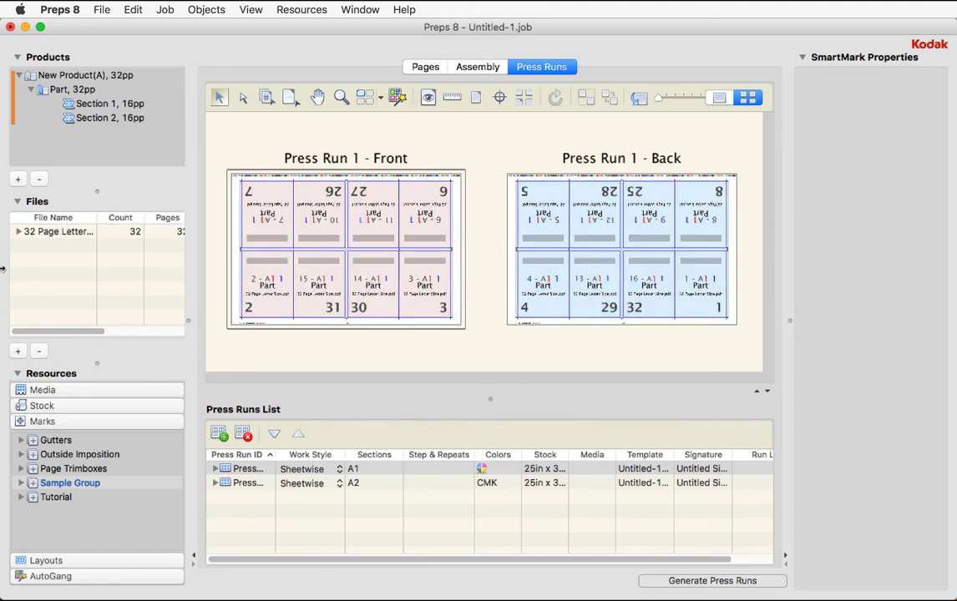
drag(48, 231, 701, 302)
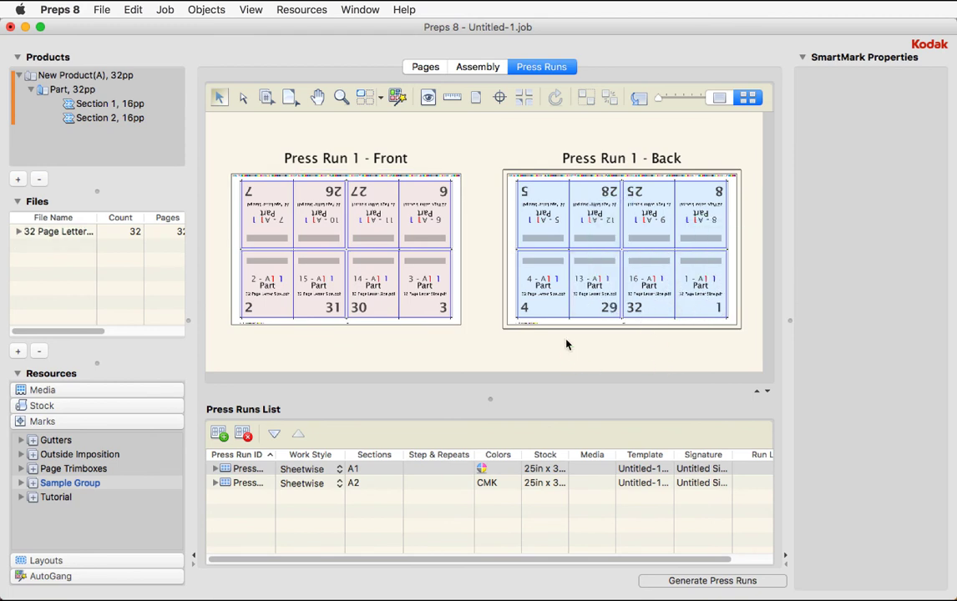
click(429, 98)
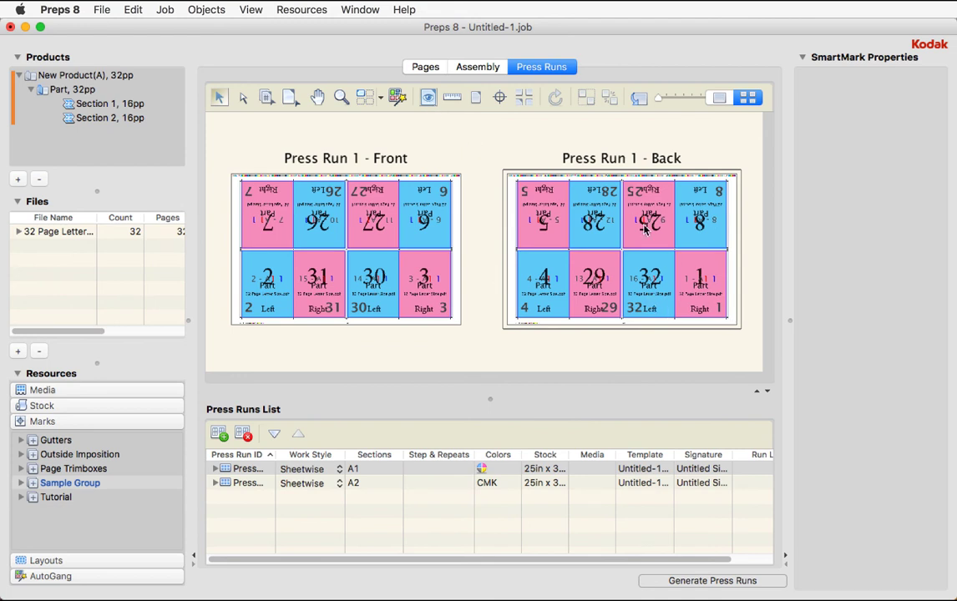
- Add the Sample Group marks to Press Run 2
click(247, 483)
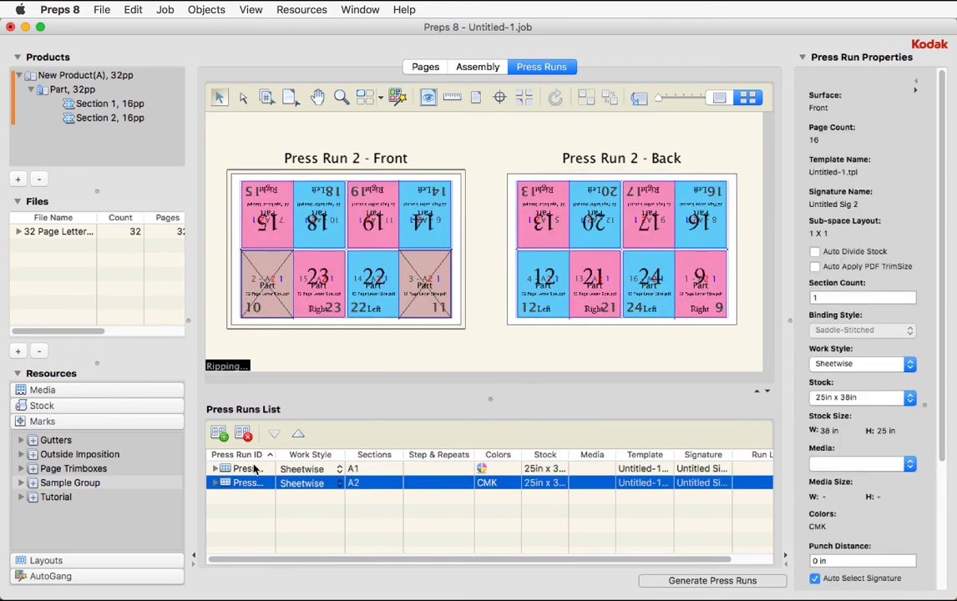
click(68, 485)
drag(68, 488, 468, 161)
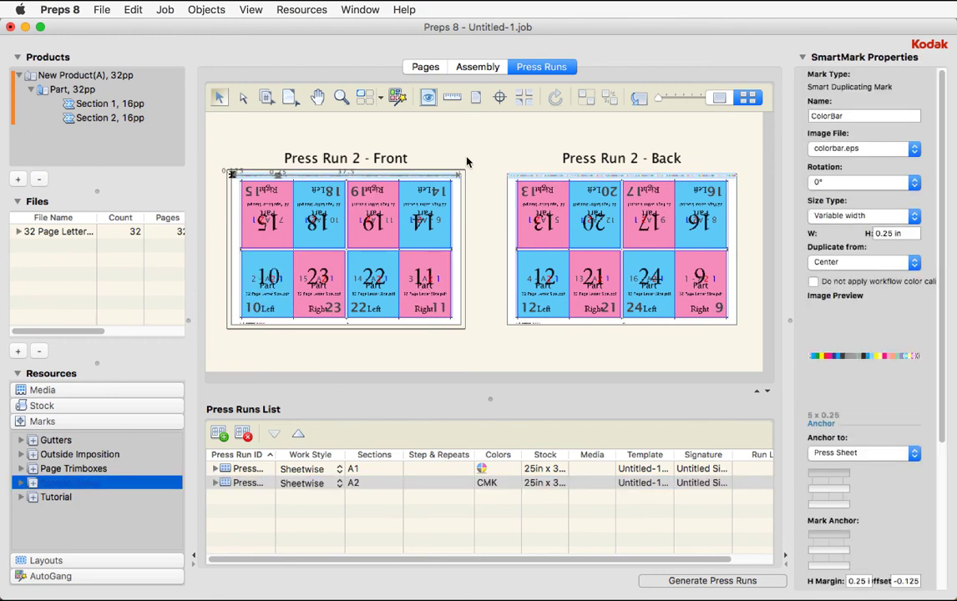
click(487, 151)
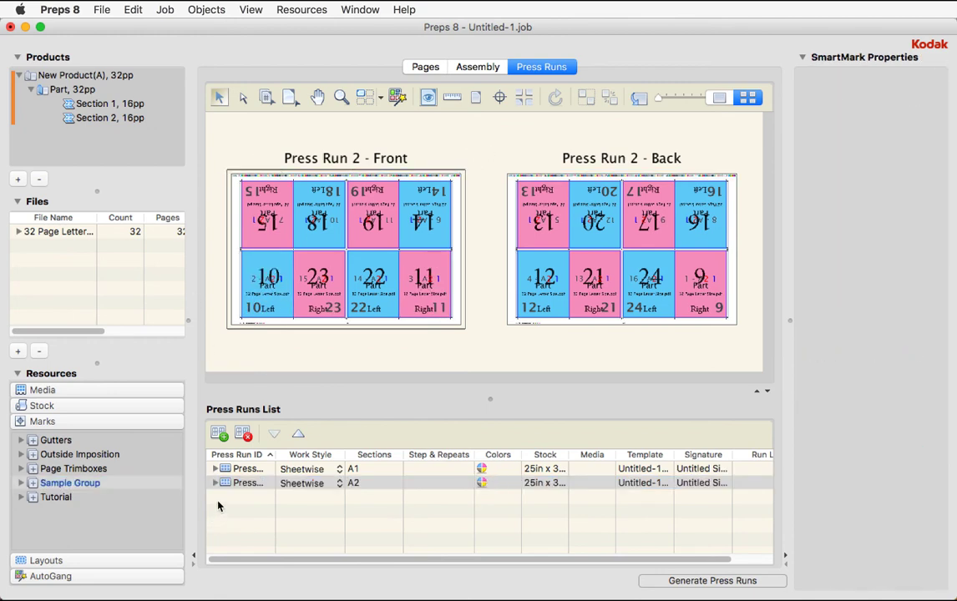
- Review the marks and page contents on Press Run 1 and Press Run 2
click(244, 468)
click(246, 489)
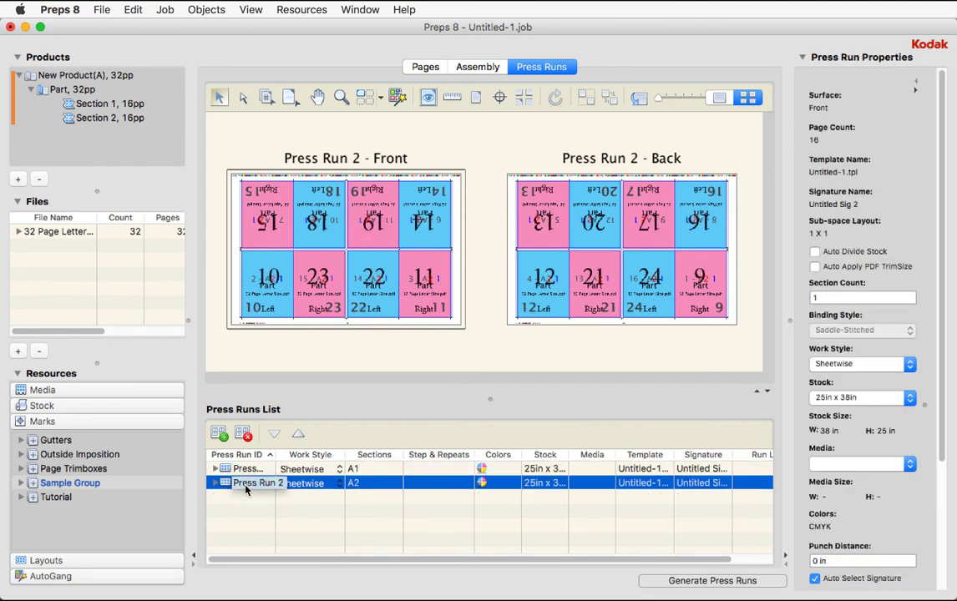
click(412, 343)
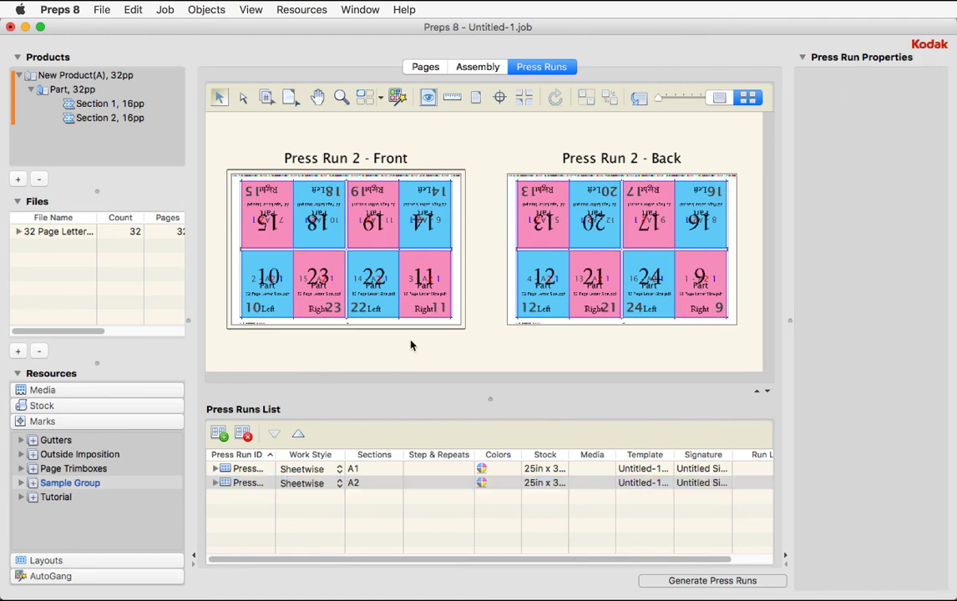
click(62, 232)
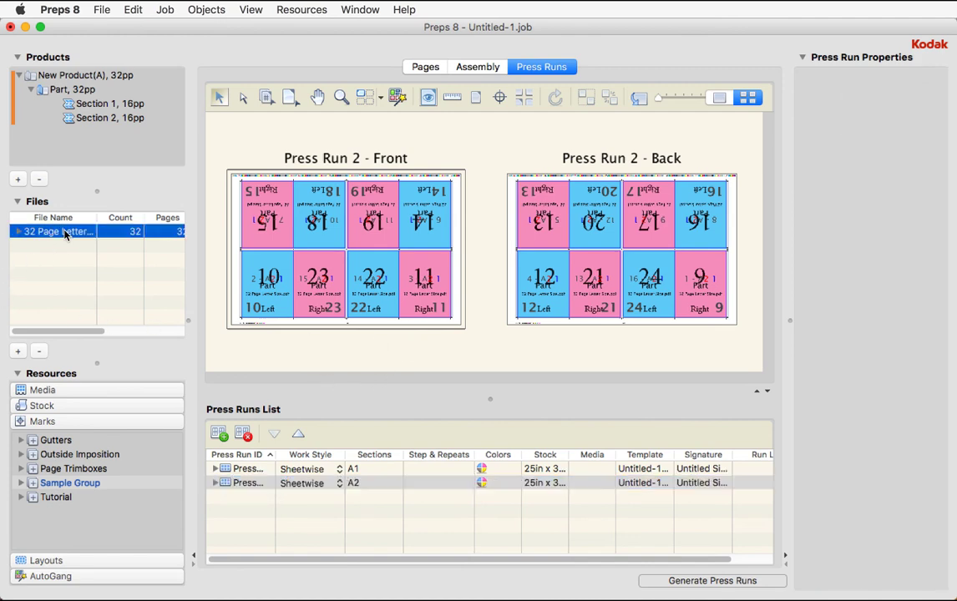
click(38, 350)
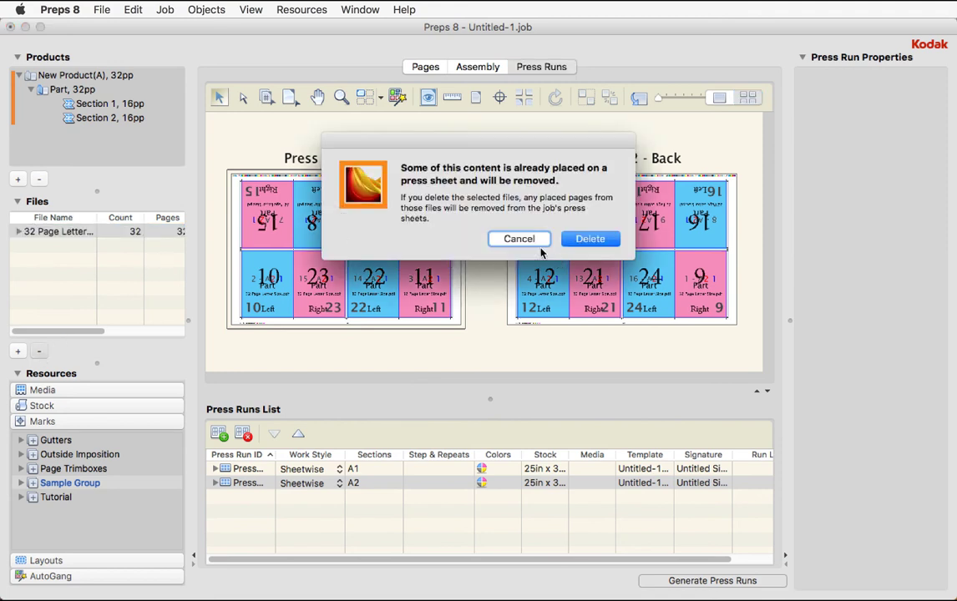
click(517, 236)
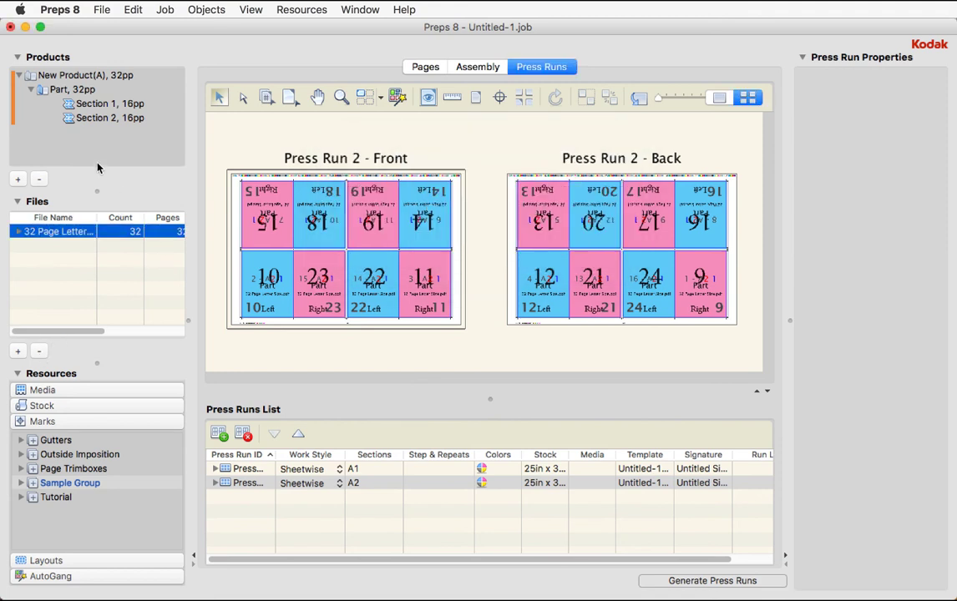
- Start a new empty job in place of the letter-size booklet job
click(99, 9)
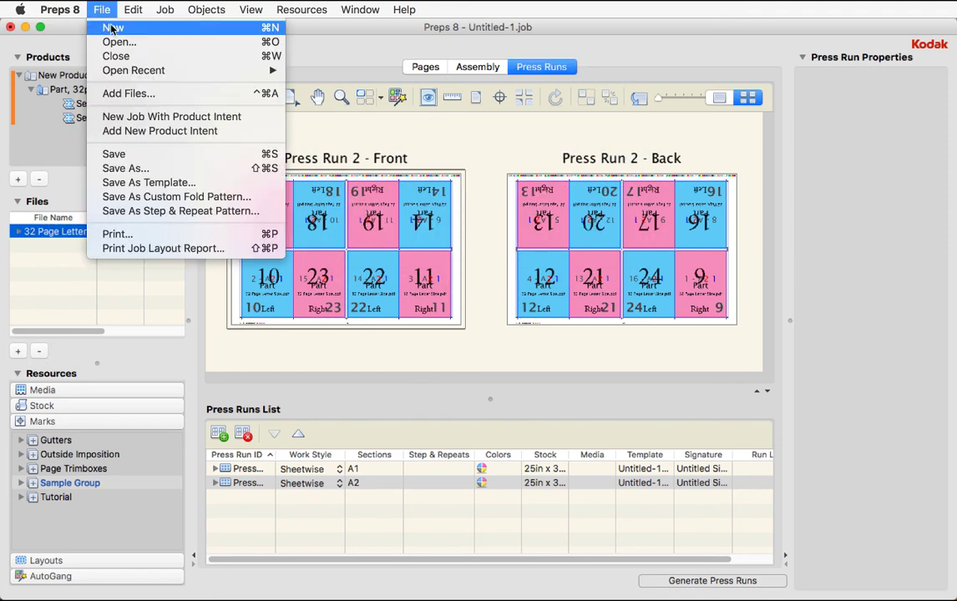
click(237, 33)
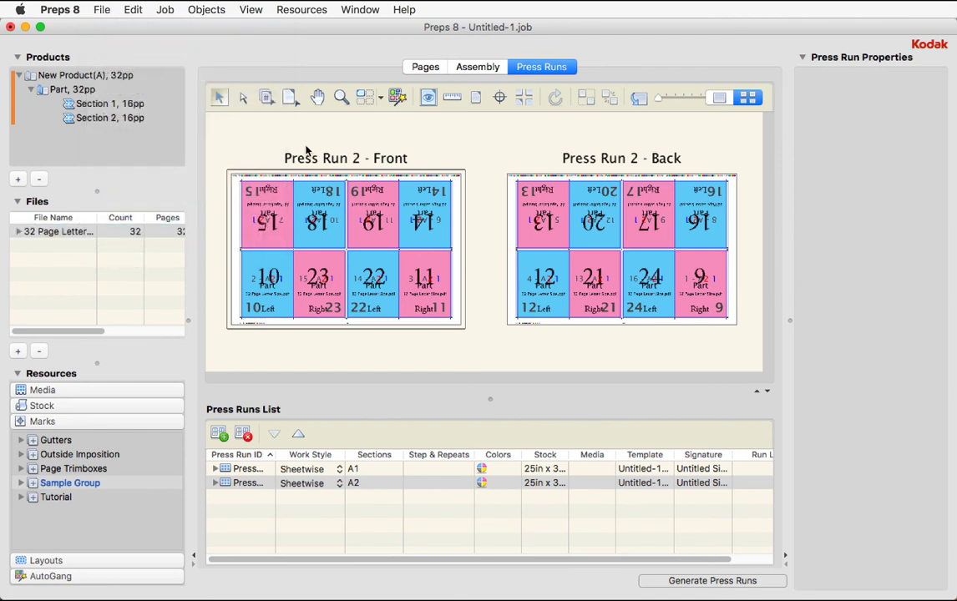
click(451, 229)
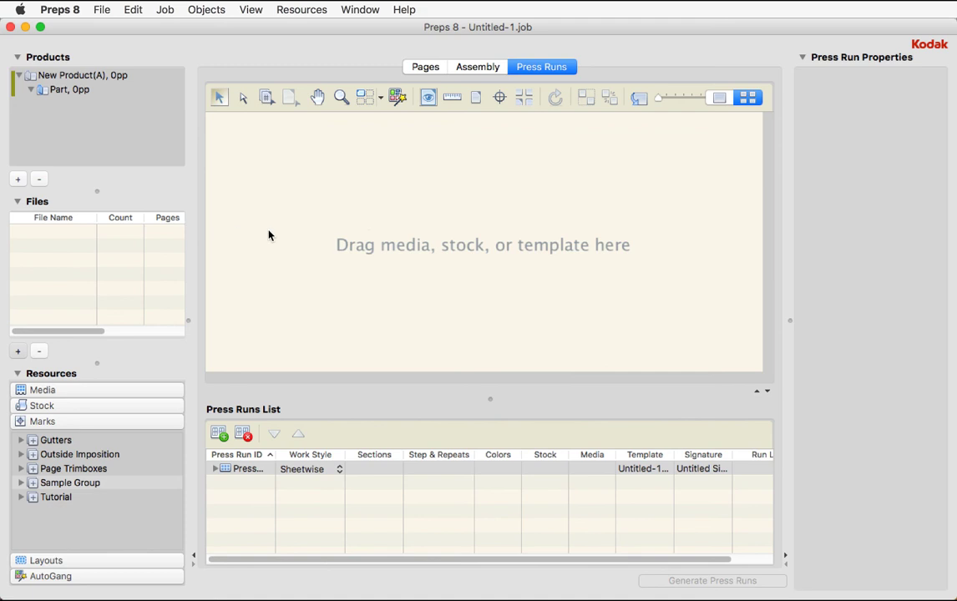
- Add 32 Page (4.5"x5.75").pdf from the Desktop to the job and assign its pages to the part in the Pages List
key(super+shift+a)
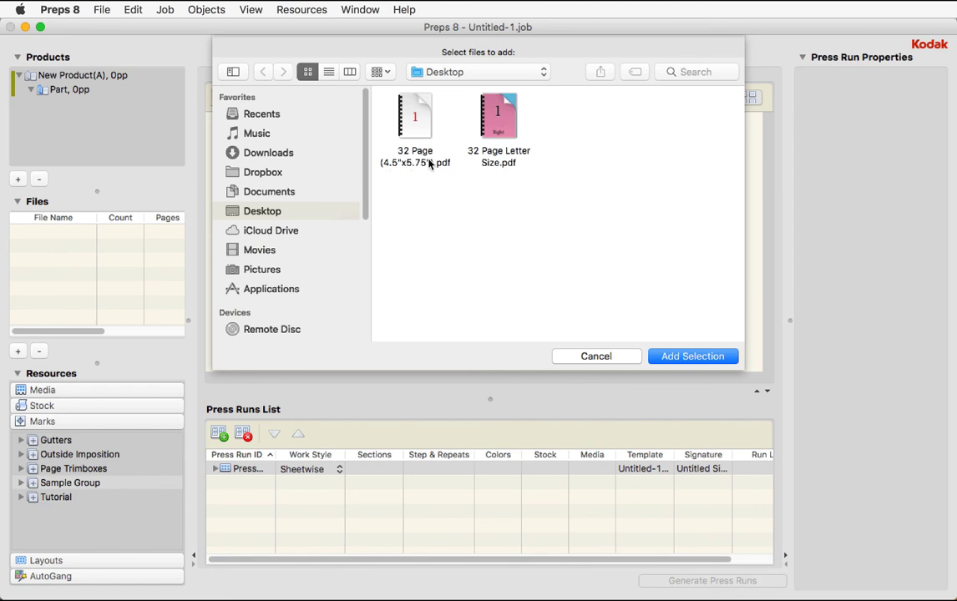
click(413, 119)
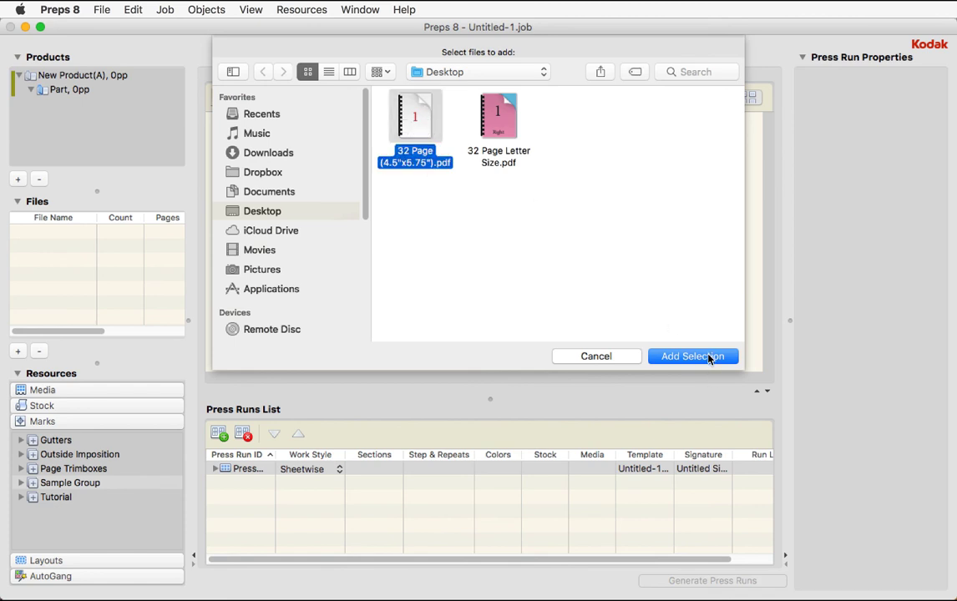
click(709, 357)
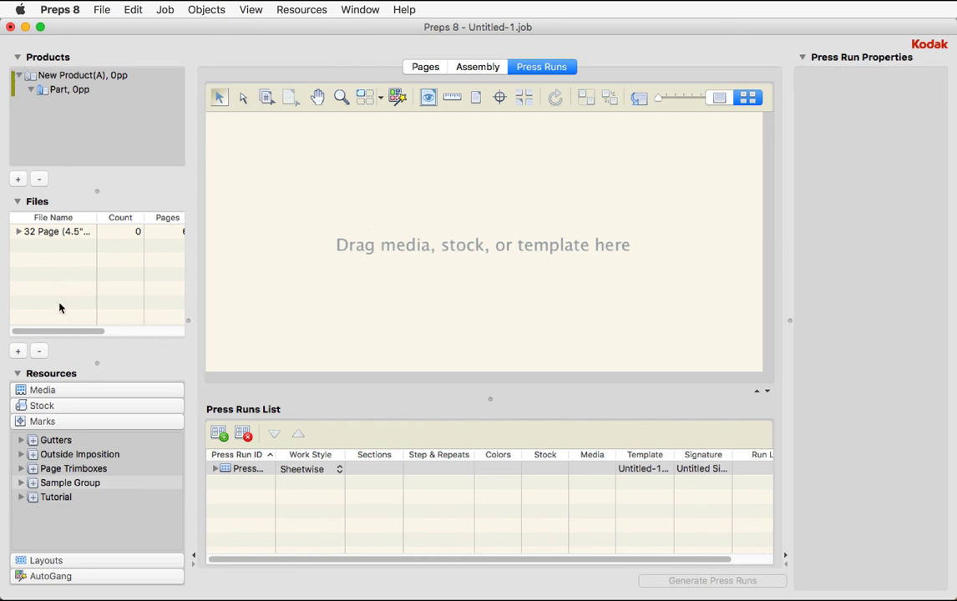
click(425, 67)
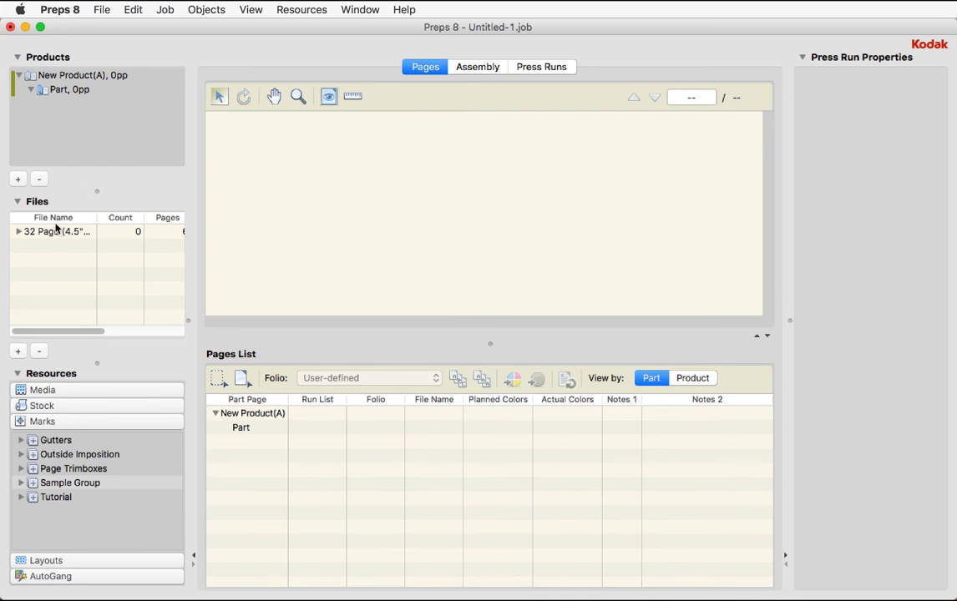
drag(71, 231, 278, 425)
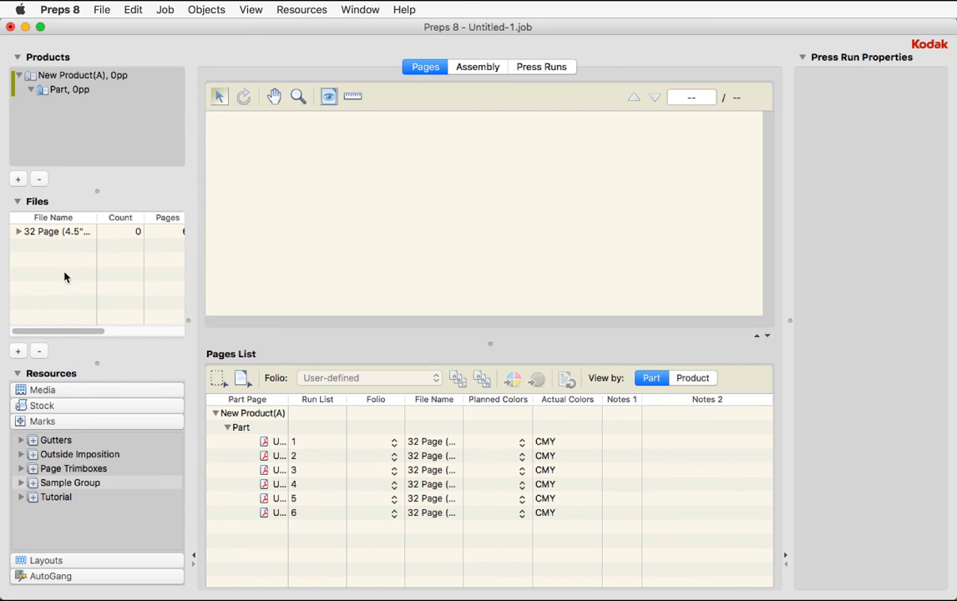
- Check the individual pages of the 32 Page (4.5"x5.75") file and remove the file from the job
click(19, 231)
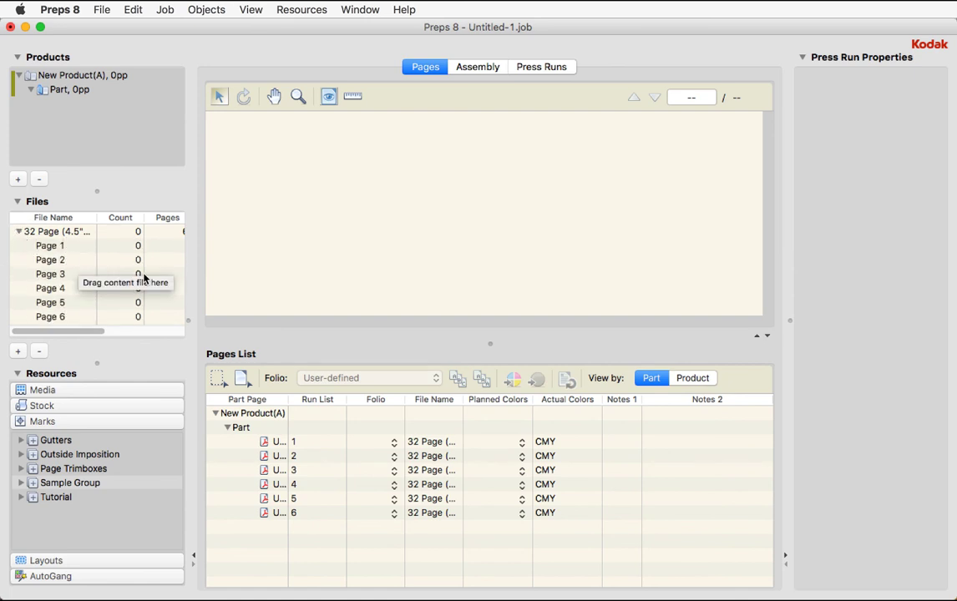
click(56, 232)
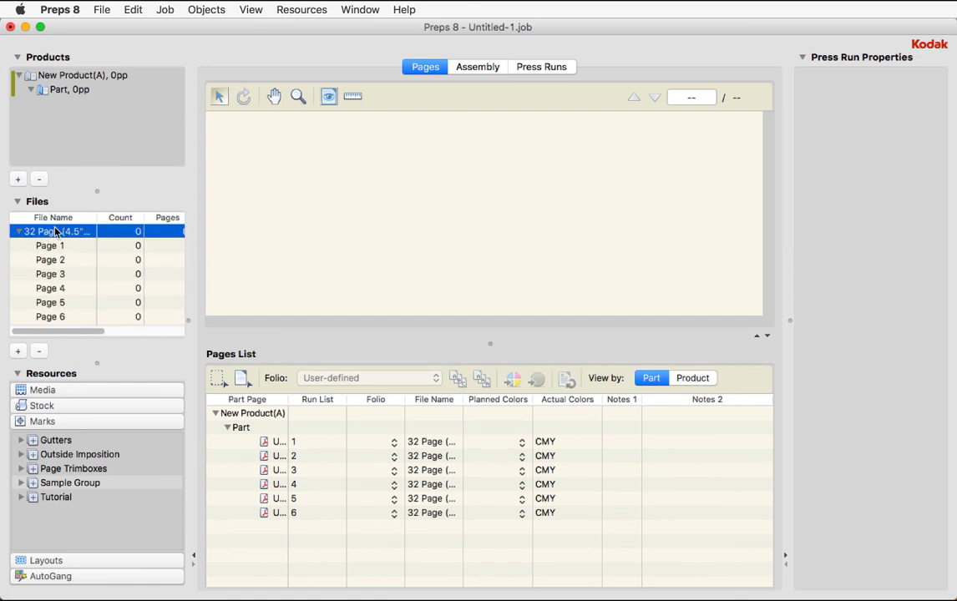
click(39, 351)
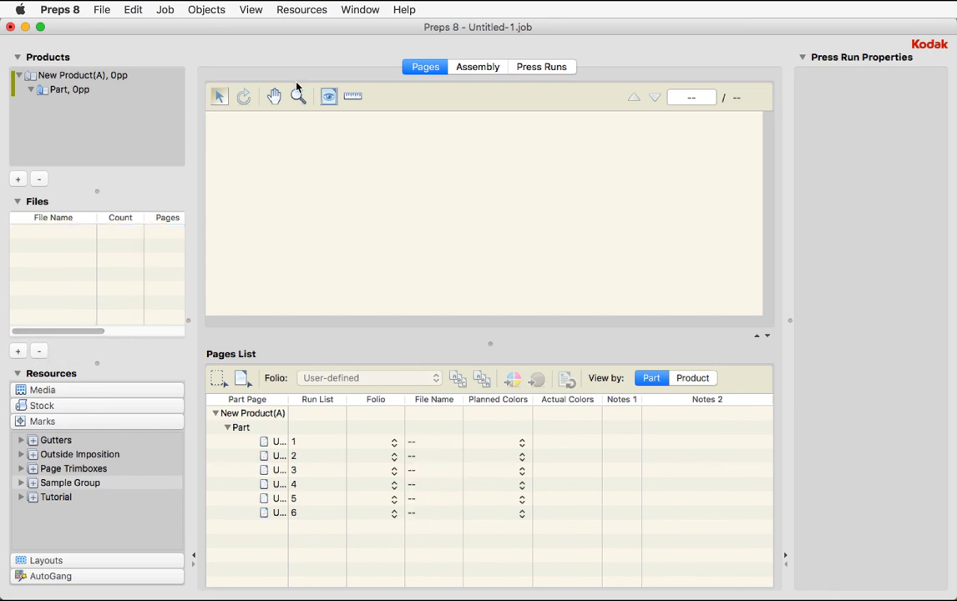
- Hide Preps, browse to the Documents folder in Finder and open 32 page.indd
click(72, 10)
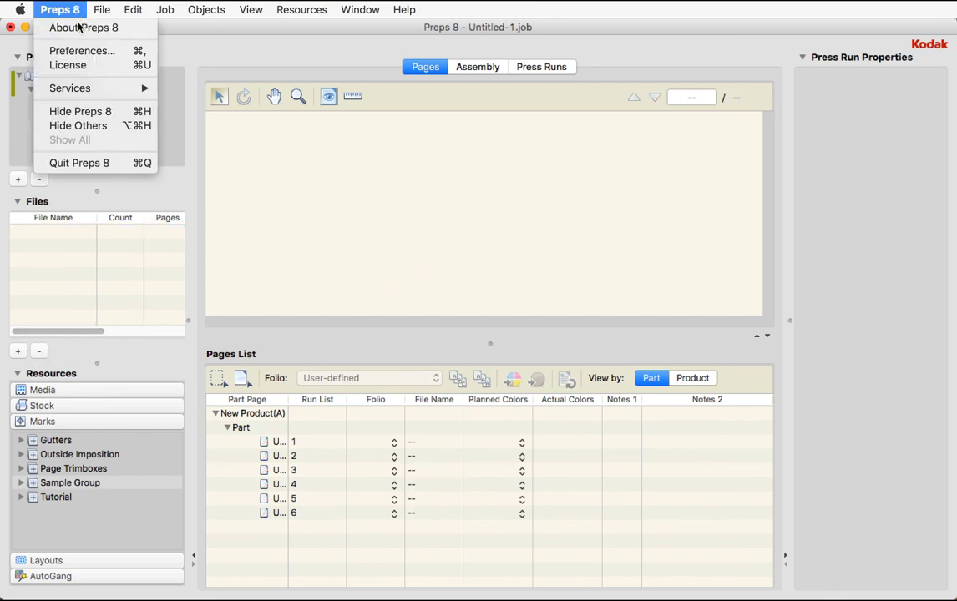
click(99, 114)
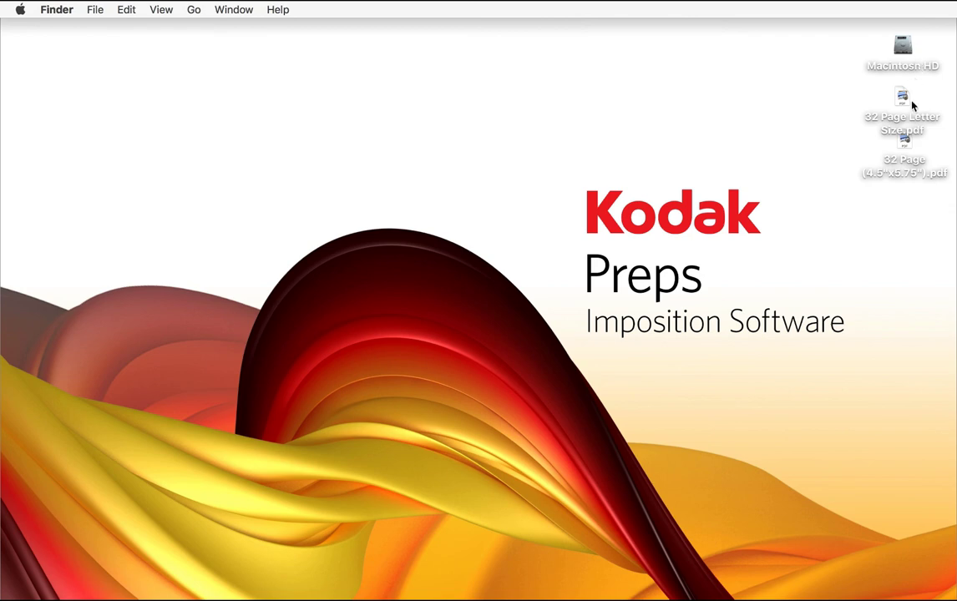
click(903, 49)
key(super+o)
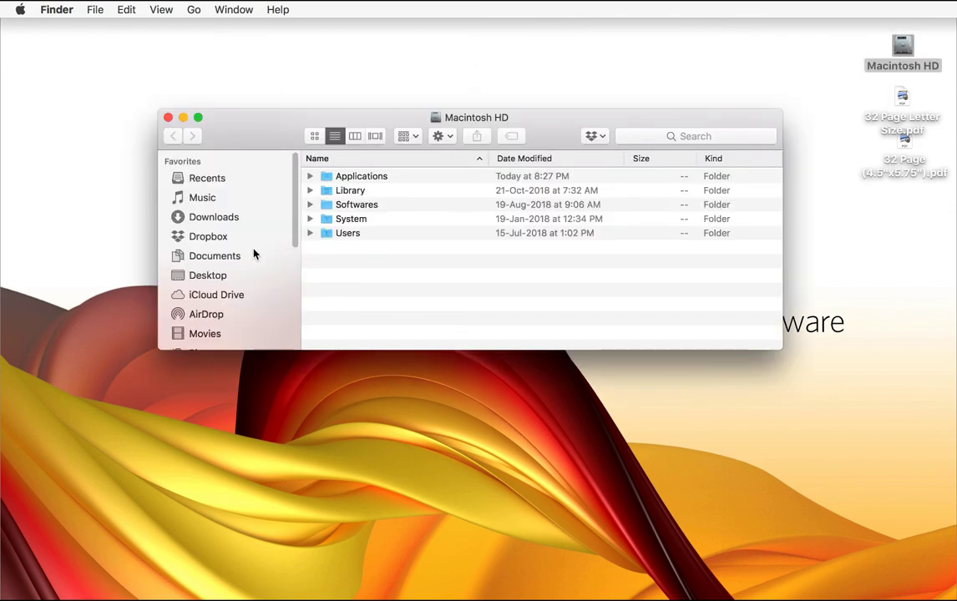
click(215, 256)
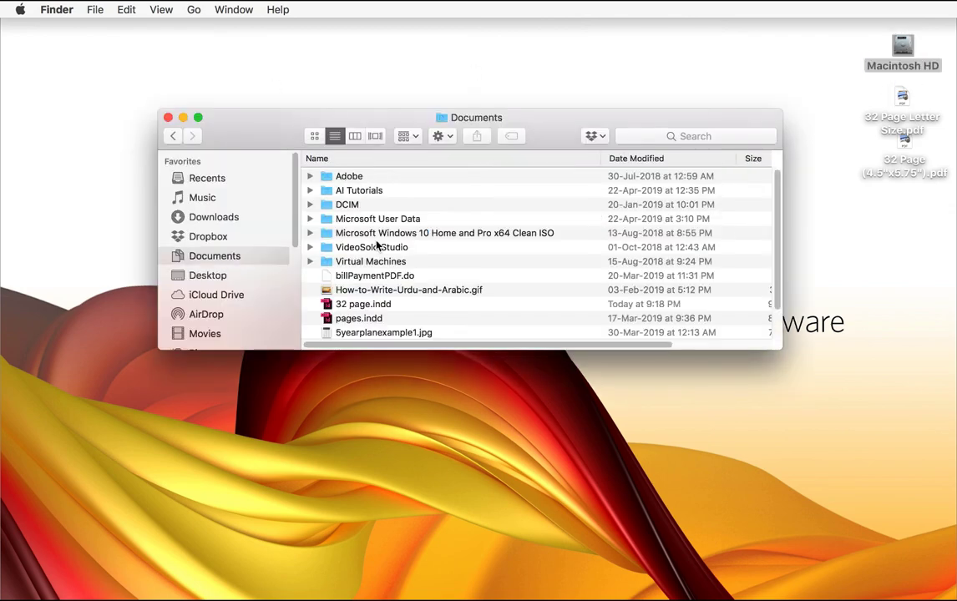
click(361, 307)
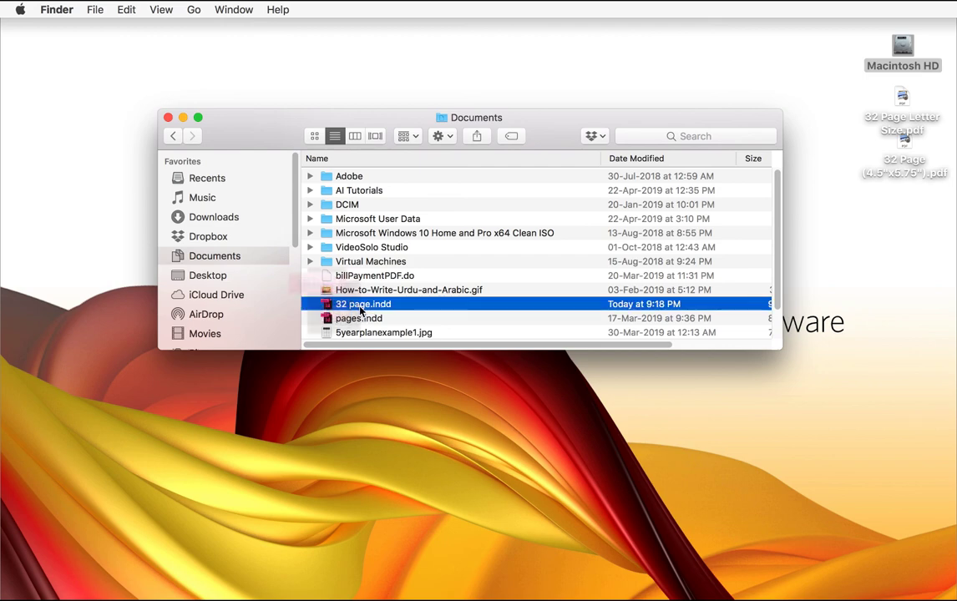
key(super+o)
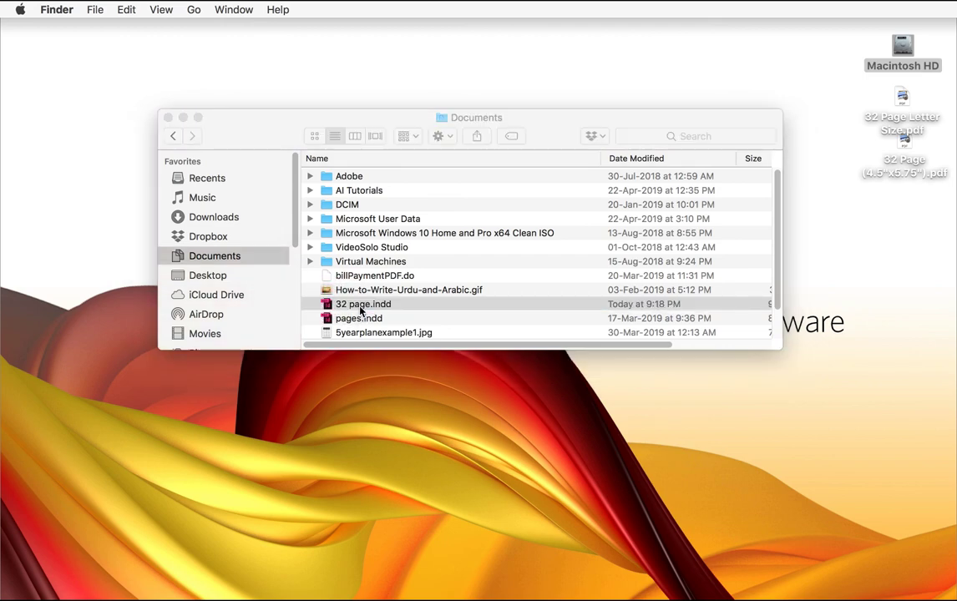